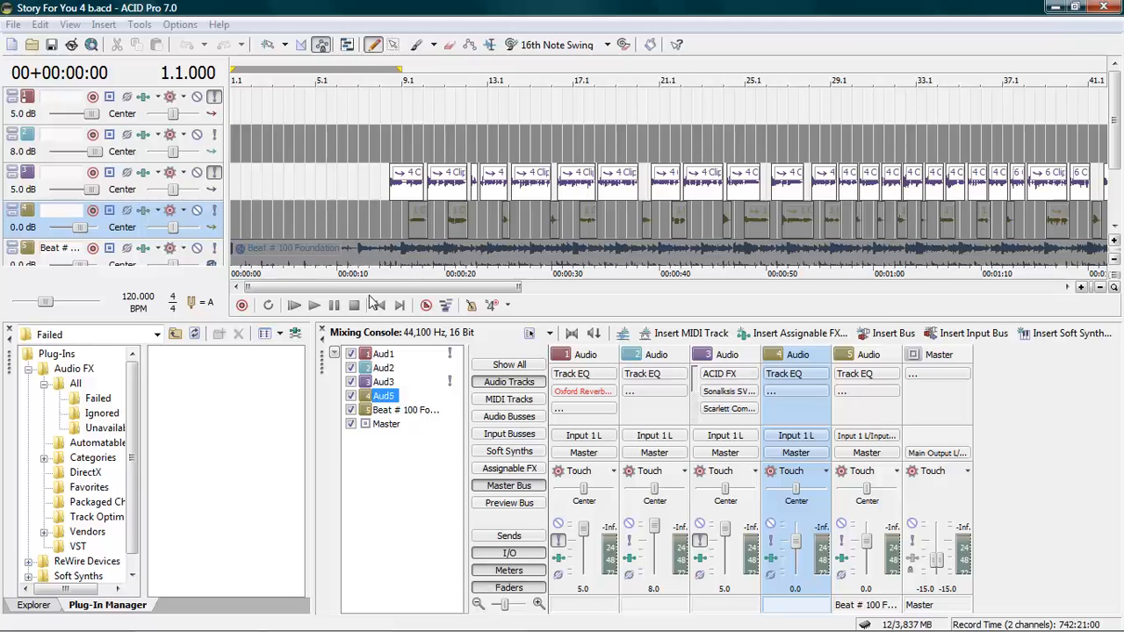
Step: Place the playhead at the first clip on track 3, bypass the track's Sonalksis SV-517Mk2 Mono EQ and view its Scarlett Compressor settings
left_click_drag(323, 288, 360, 287)
left_click(274, 207)
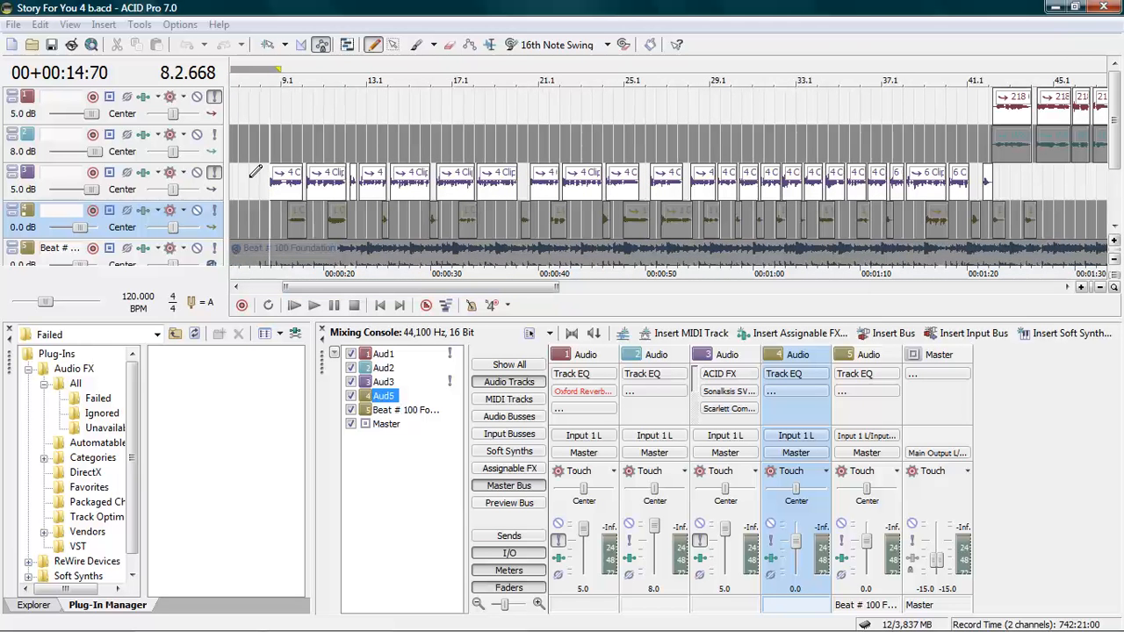
left_click(143, 173)
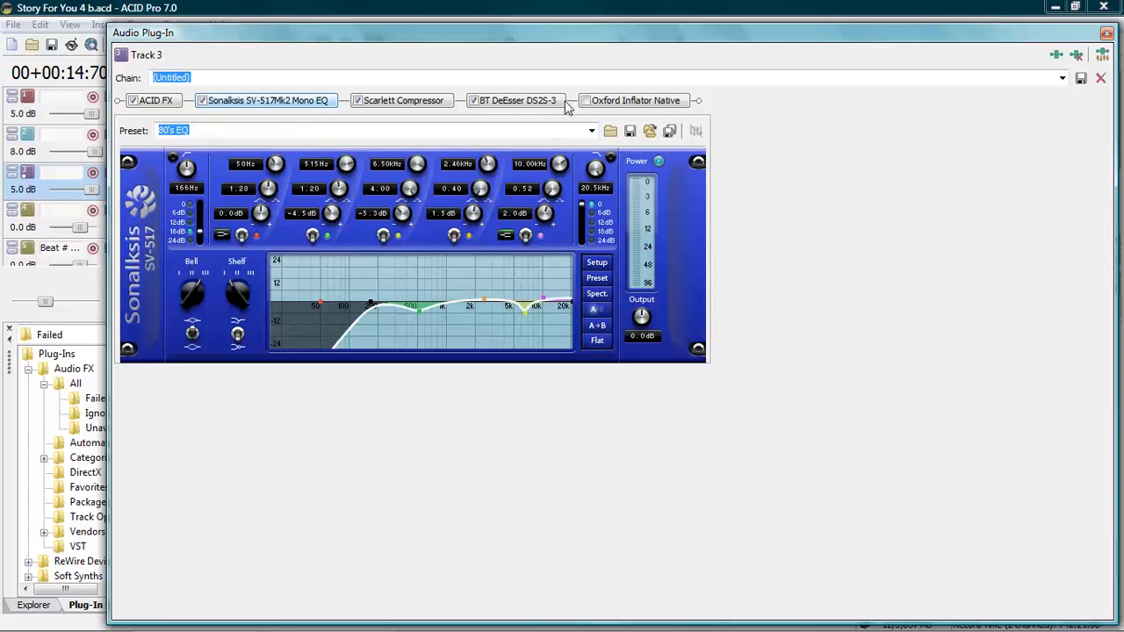
left_click(203, 103)
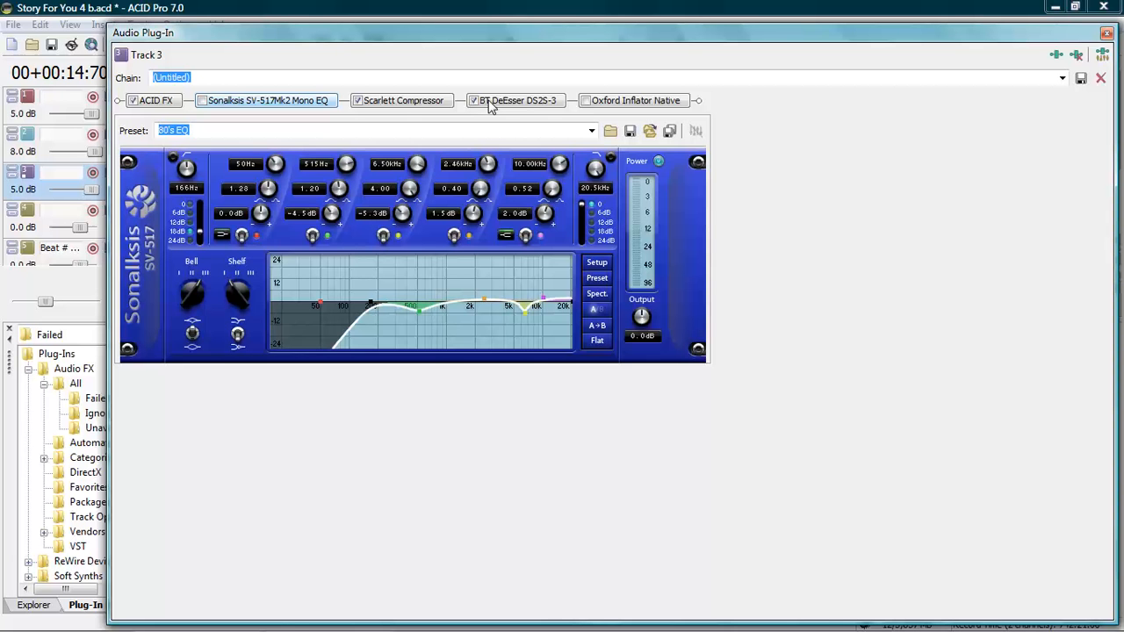
left_click(399, 106)
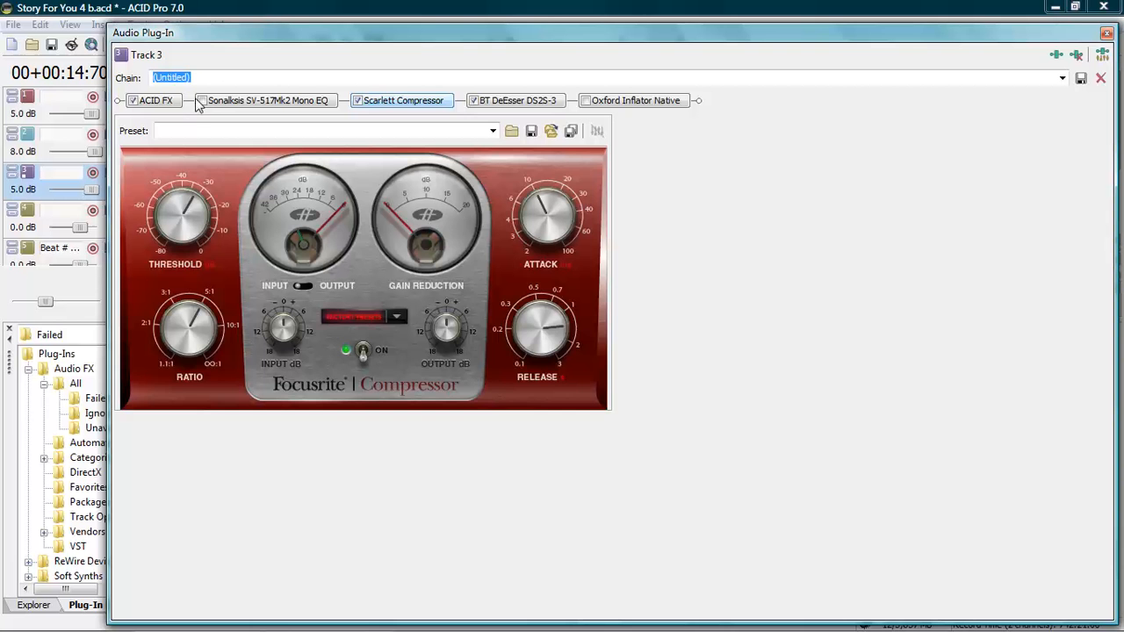
left_click(1107, 32)
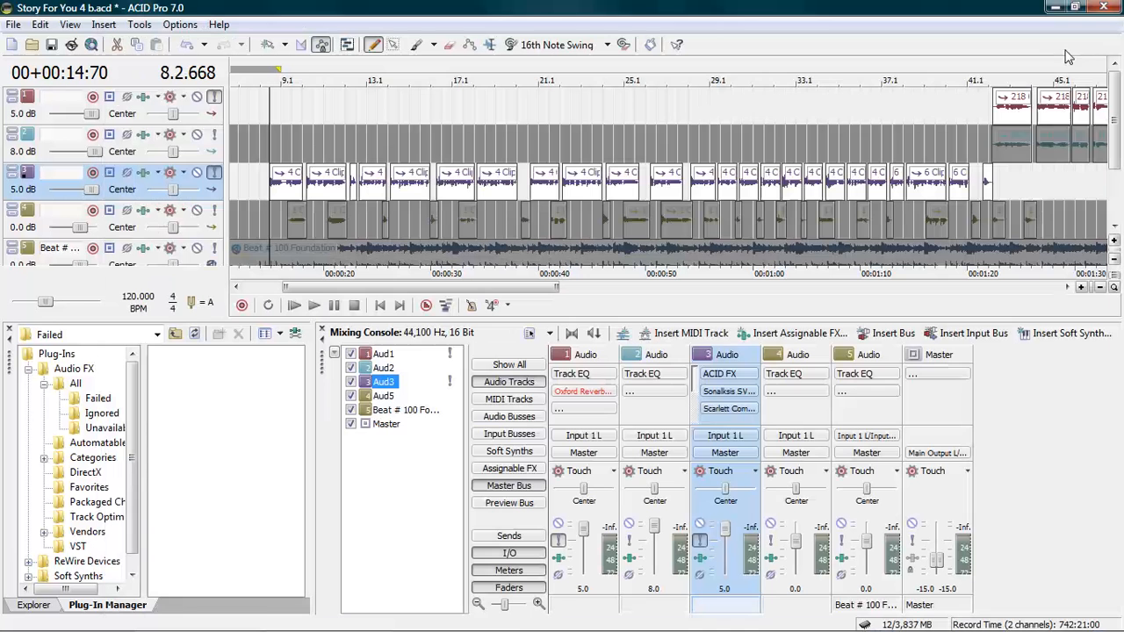
Step: Place the playhead just before the first clip on track 3 and re-enable the Sonalksis EQ in its effects chain
left_click(266, 215)
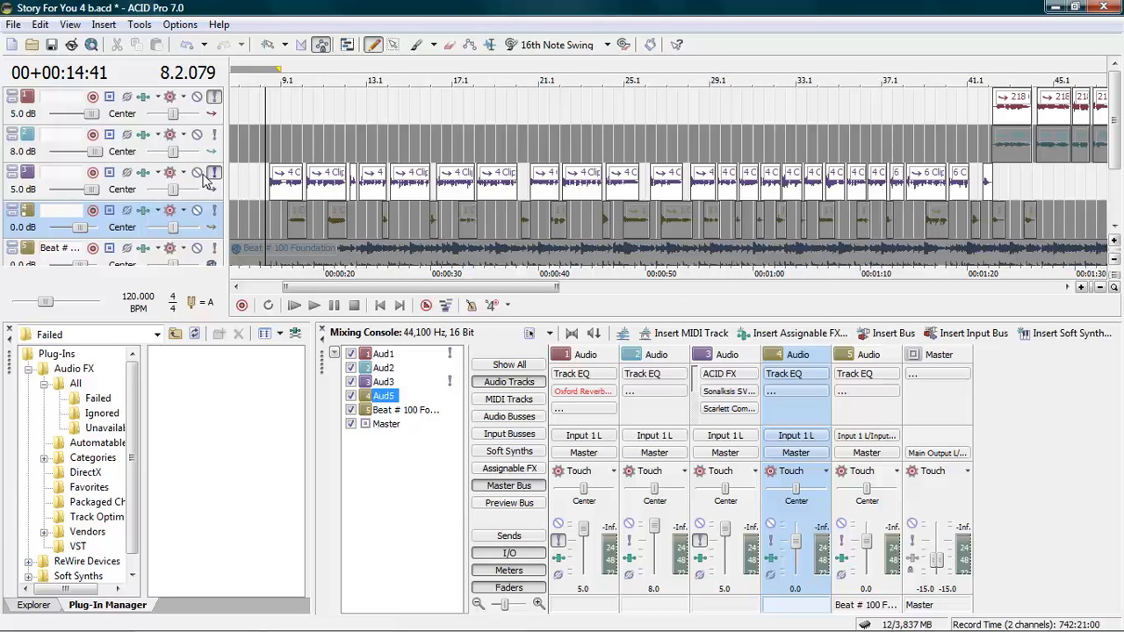
left_click(147, 178)
left_click(145, 174)
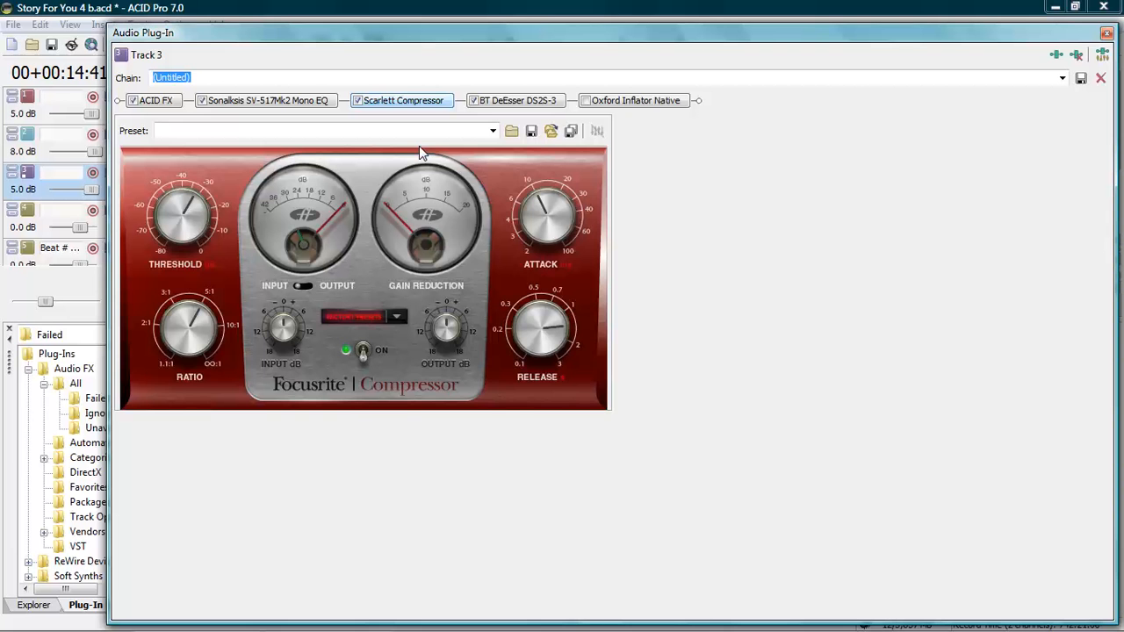
left_click(1106, 33)
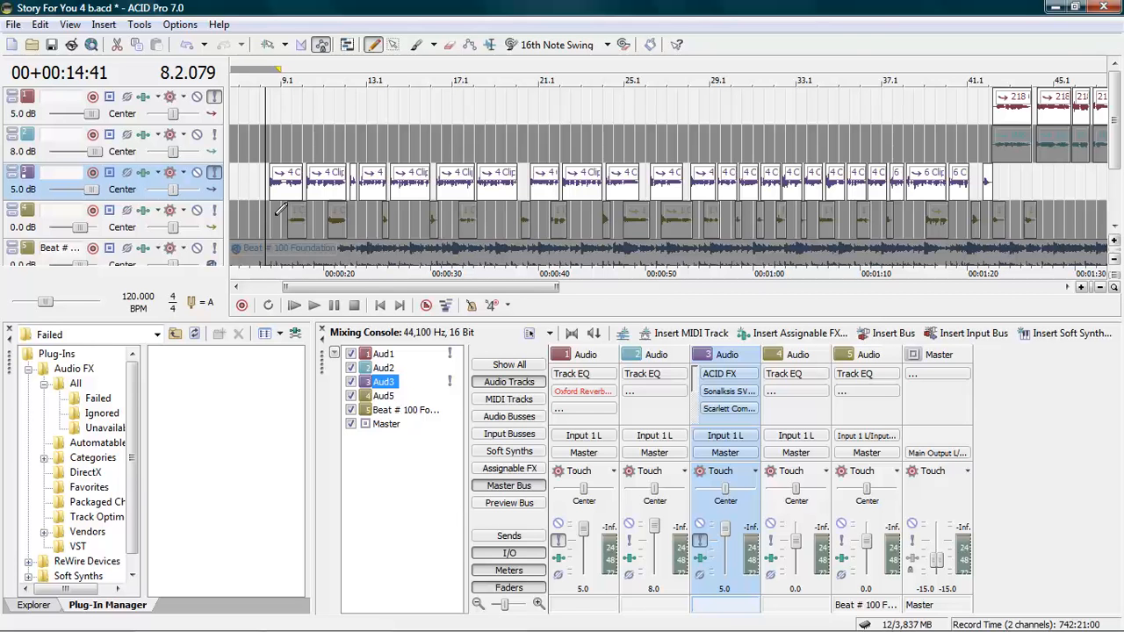
Step: Bypass the Scarlett Compressor on track 3 and place the playhead just before the clip group starting near bar 57
mouse_move(527, 630)
left_click(170, 172)
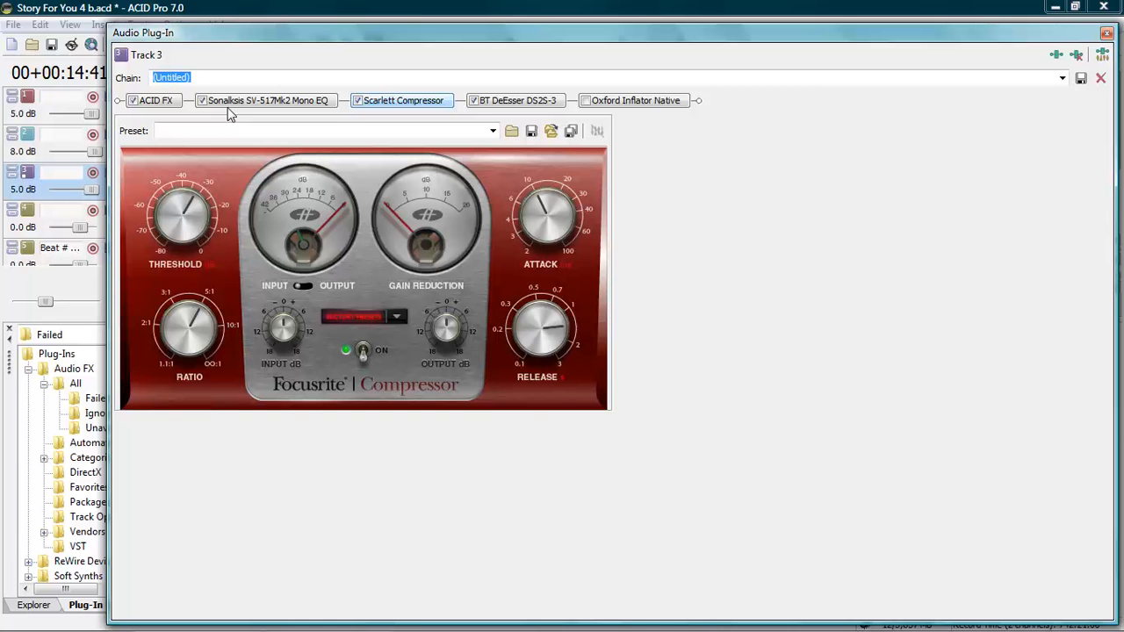
left_click(359, 102)
left_click(1106, 32)
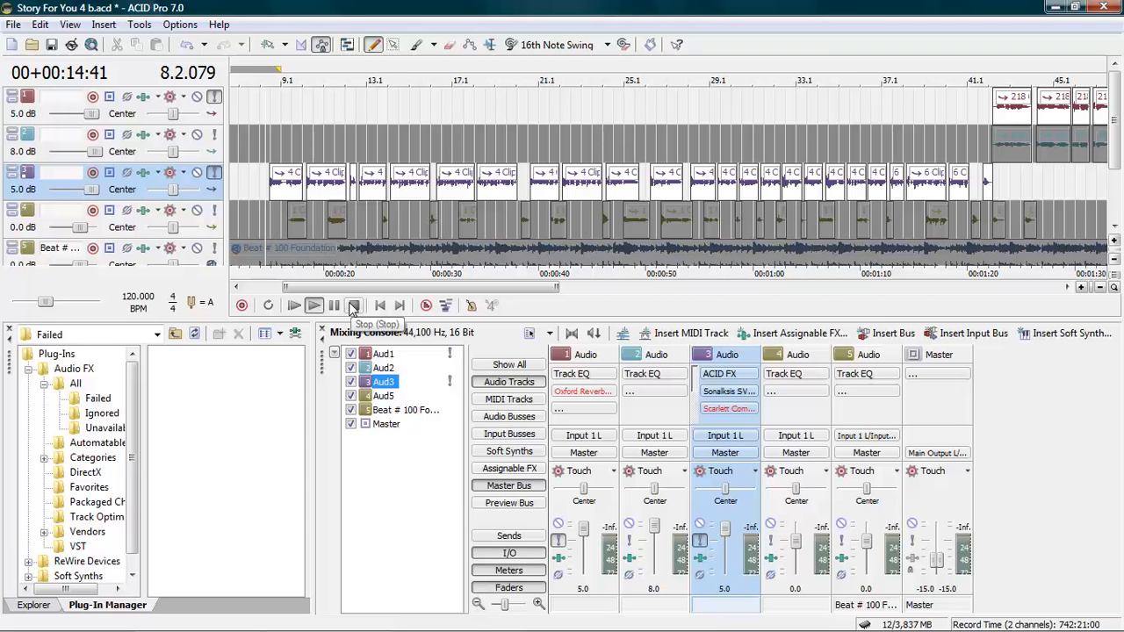
left_click_drag(418, 288, 601, 279)
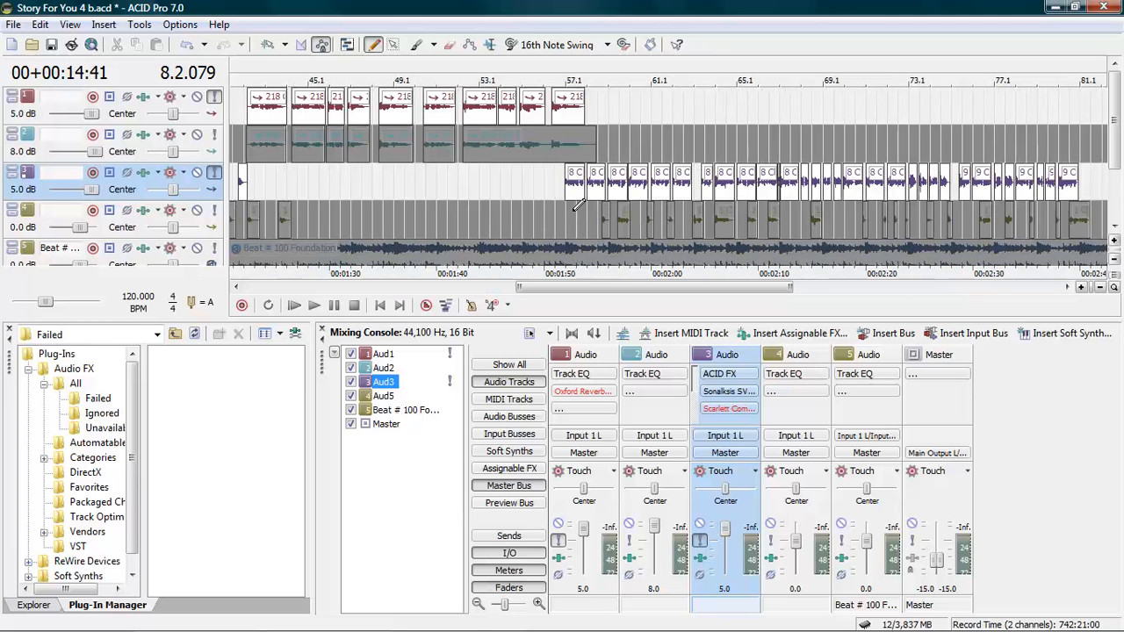
left_click(562, 216)
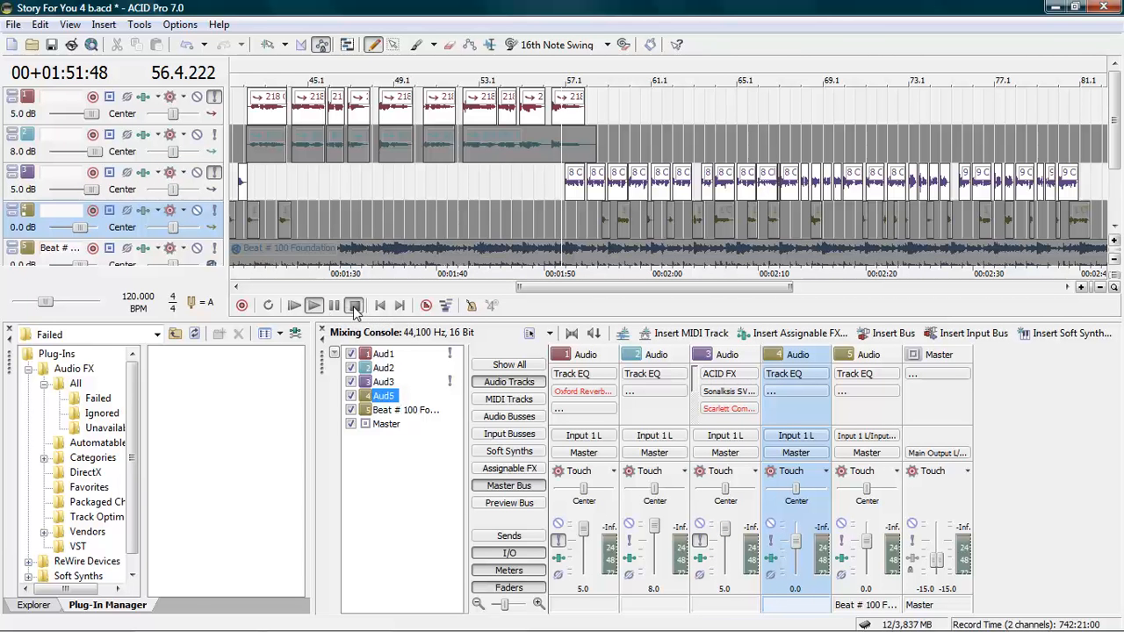
Step: Reopen the recent project Story For You 4 b.acd without saving the changes to the current session
left_click(13, 23)
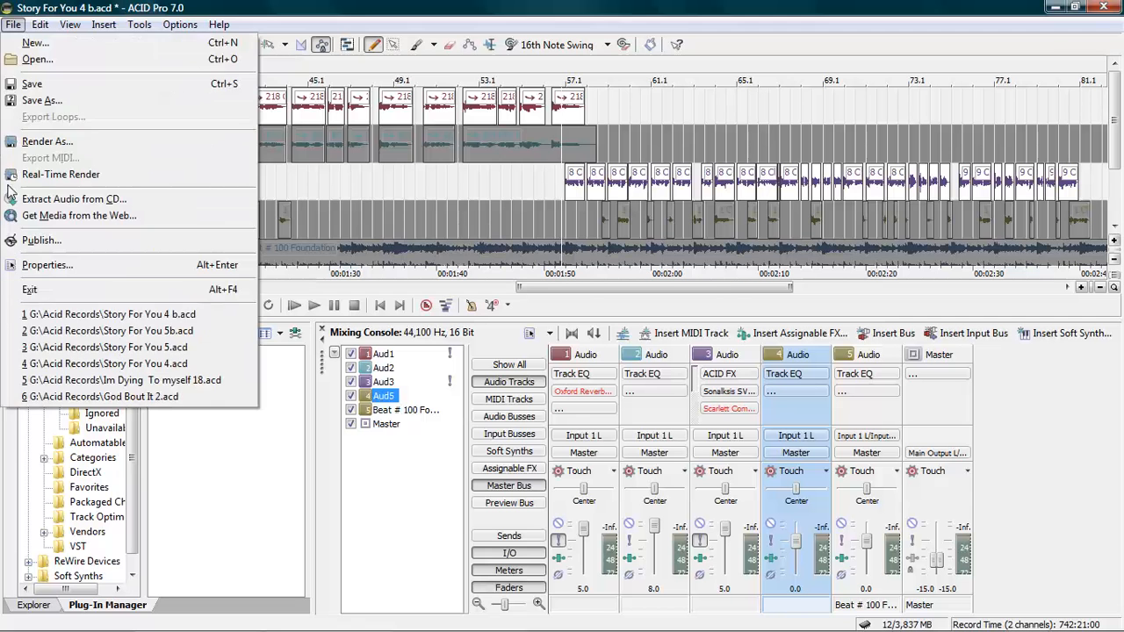
left_click(118, 318)
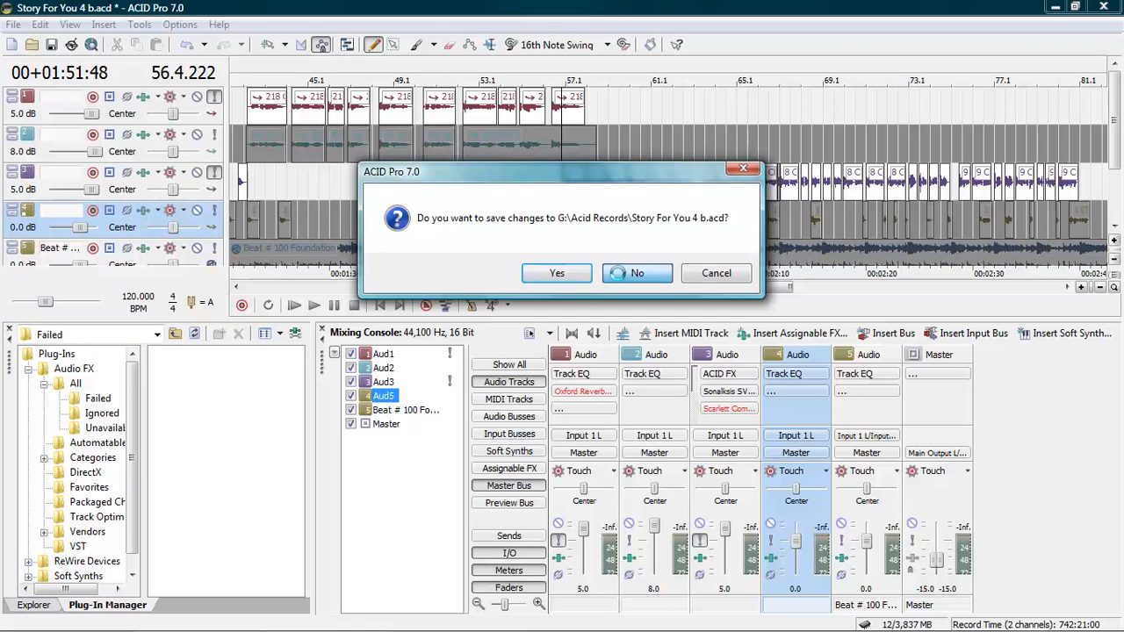
left_click(620, 278)
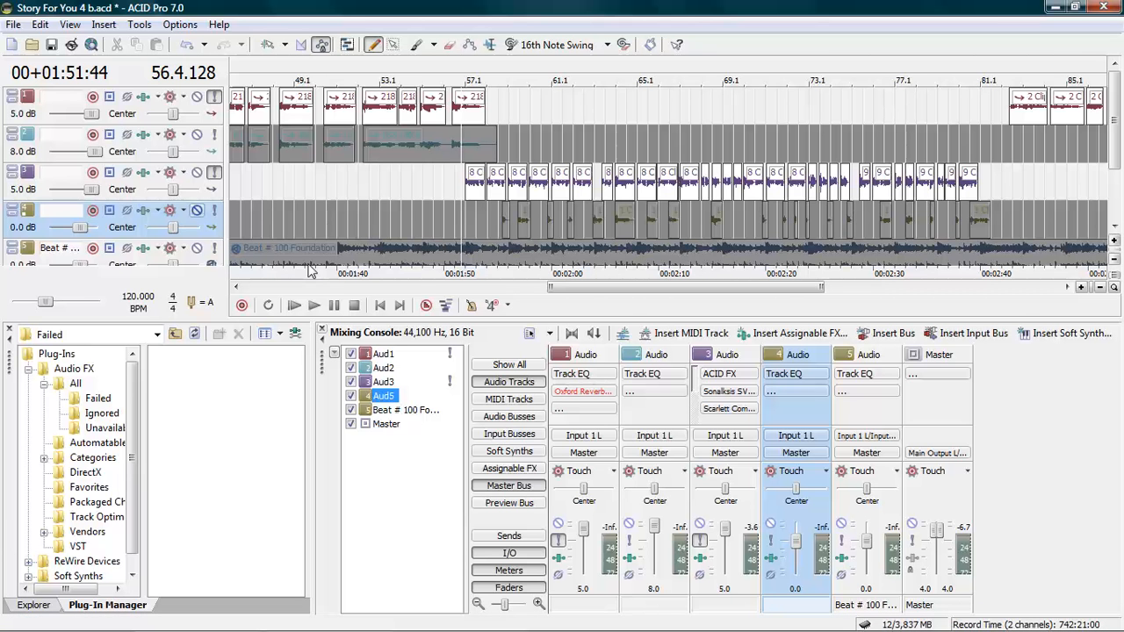
Step: Bypass the BT DeEsser DS2S-3 and the Scarlett Compressor in track 3's effects chain
left_click(144, 172)
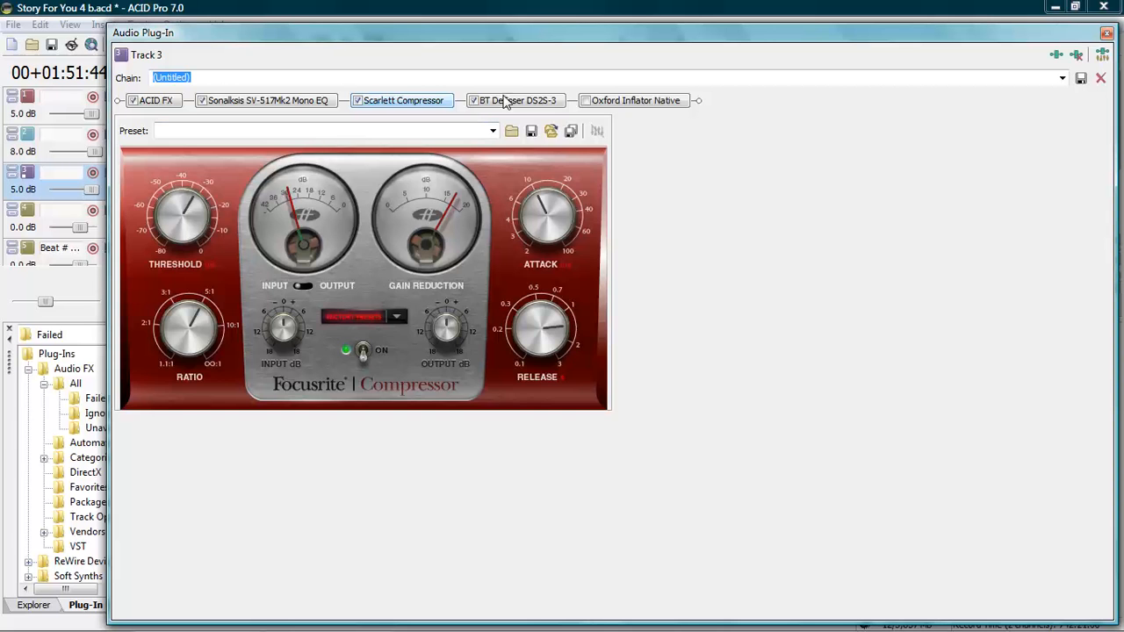
left_click(475, 101)
left_click(356, 101)
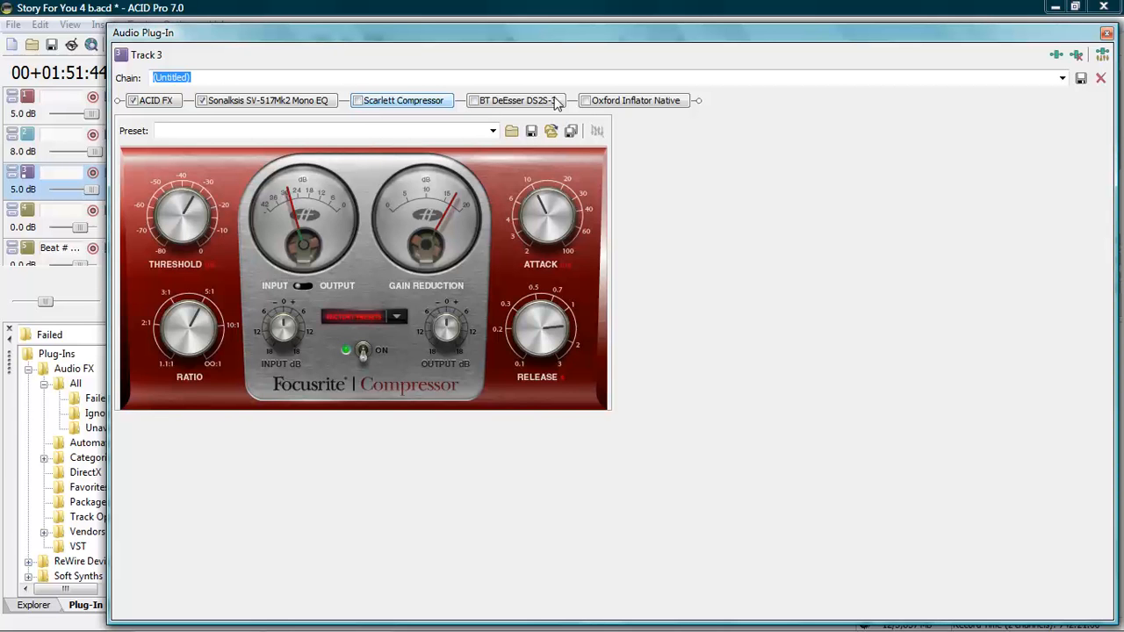
left_click(1107, 33)
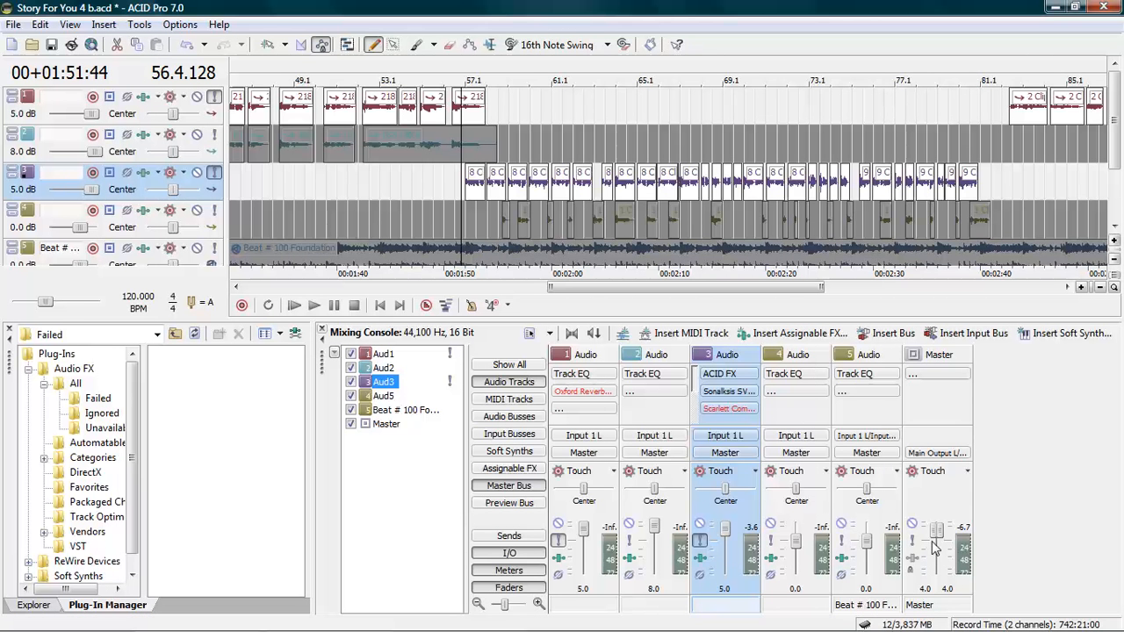
Step: Play the uncompressed vocal while raising the Master volume to 5.0 dB, then stop playback and lower the Master to 1.0 dB
left_click(314, 305)
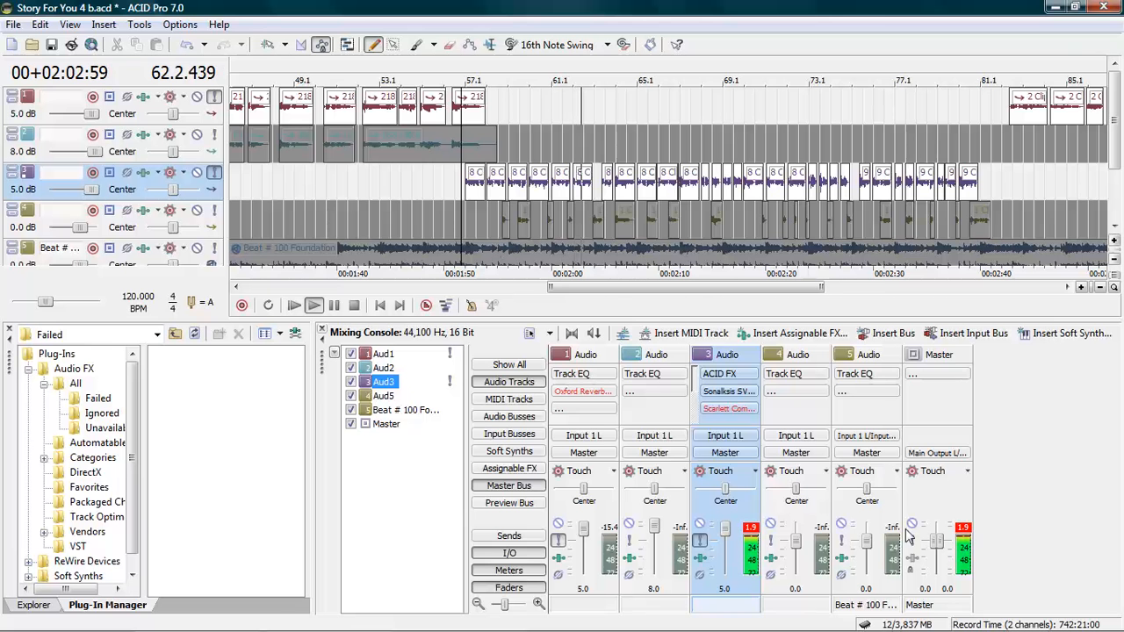
scroll(938, 547, "up", 2)
scroll(938, 549, "up", 3)
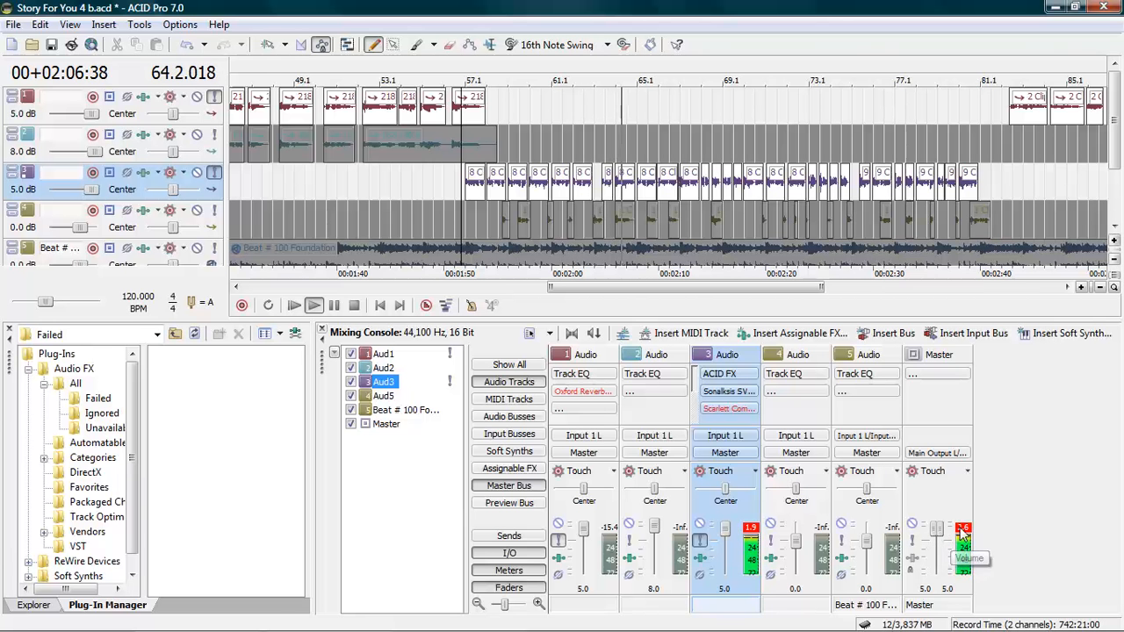
left_click(355, 305)
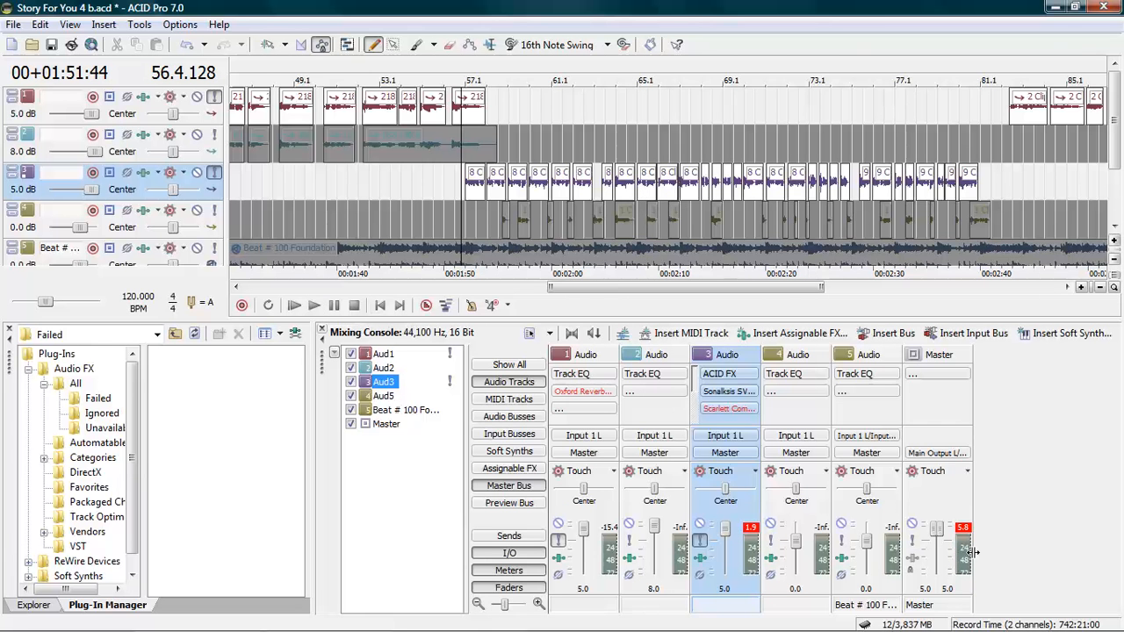
scroll(938, 538, "down", 2)
scroll(939, 538, "down", 2)
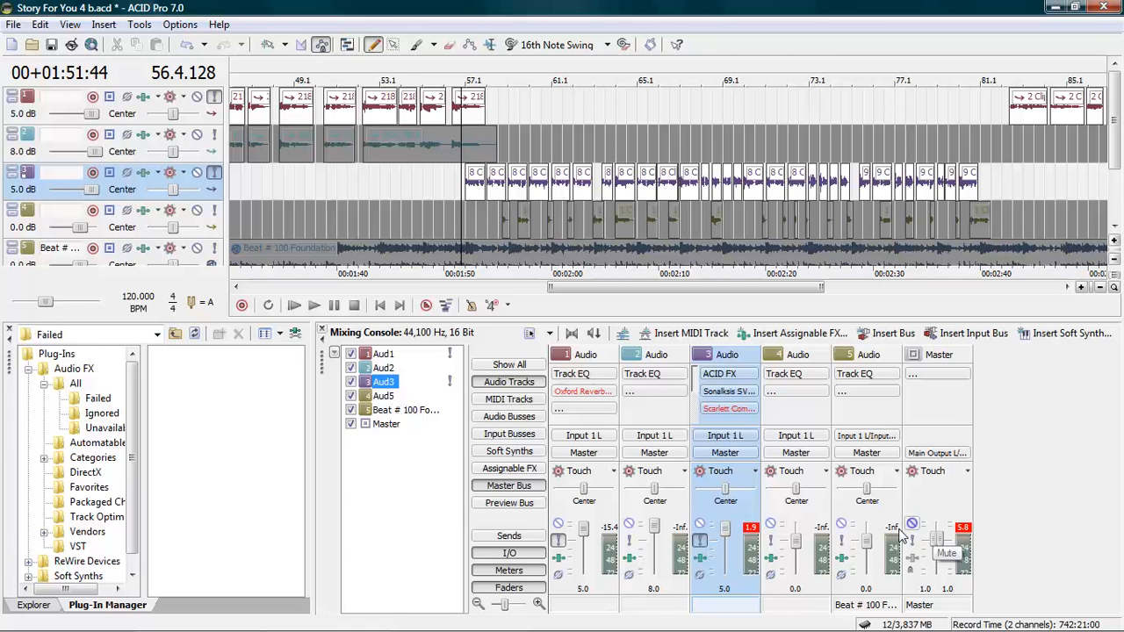
Step: Re-enable the Scarlett Compressor in track 3's effects chain, leaving the BT DeEsser bypassed
left_click_drag(821, 288, 784, 287)
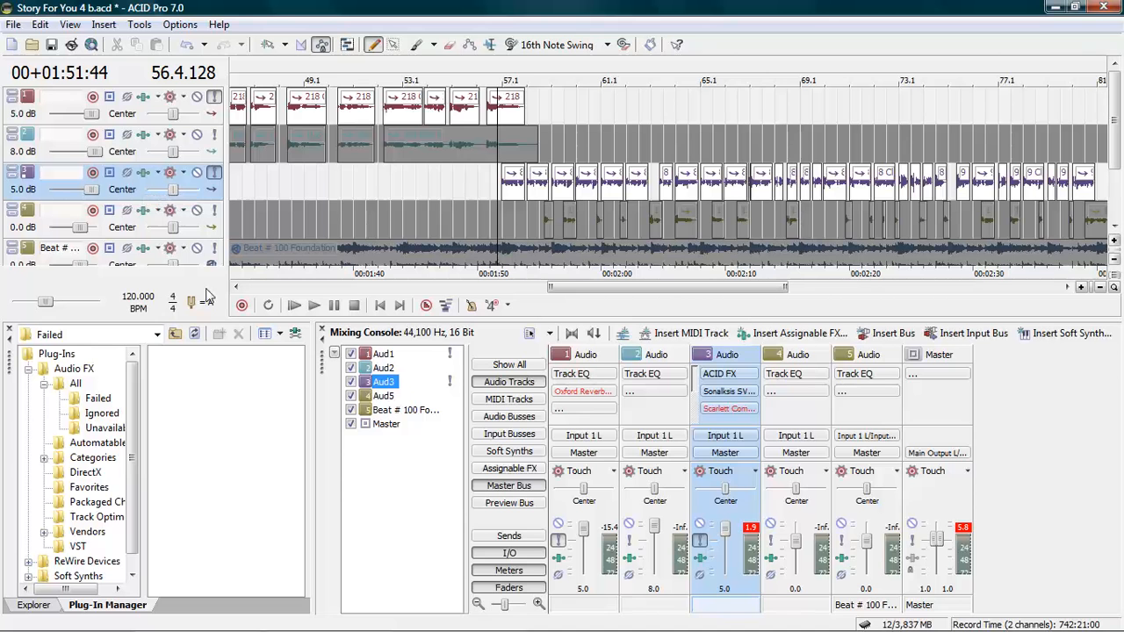
left_click(144, 173)
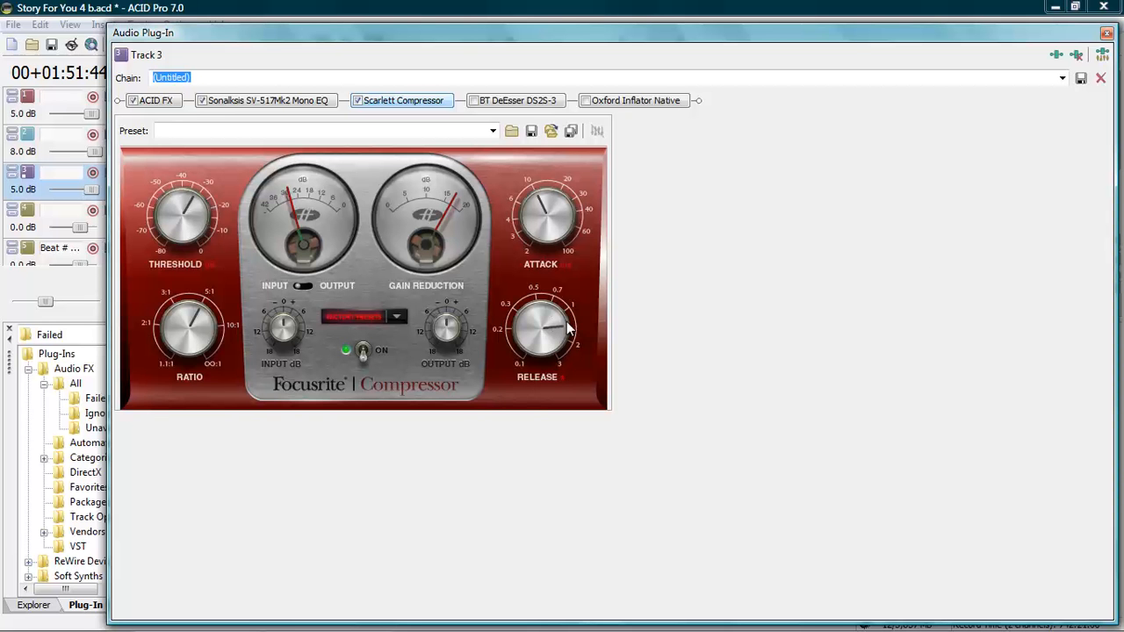
left_click_drag(552, 204, 553, 228)
left_click(1106, 34)
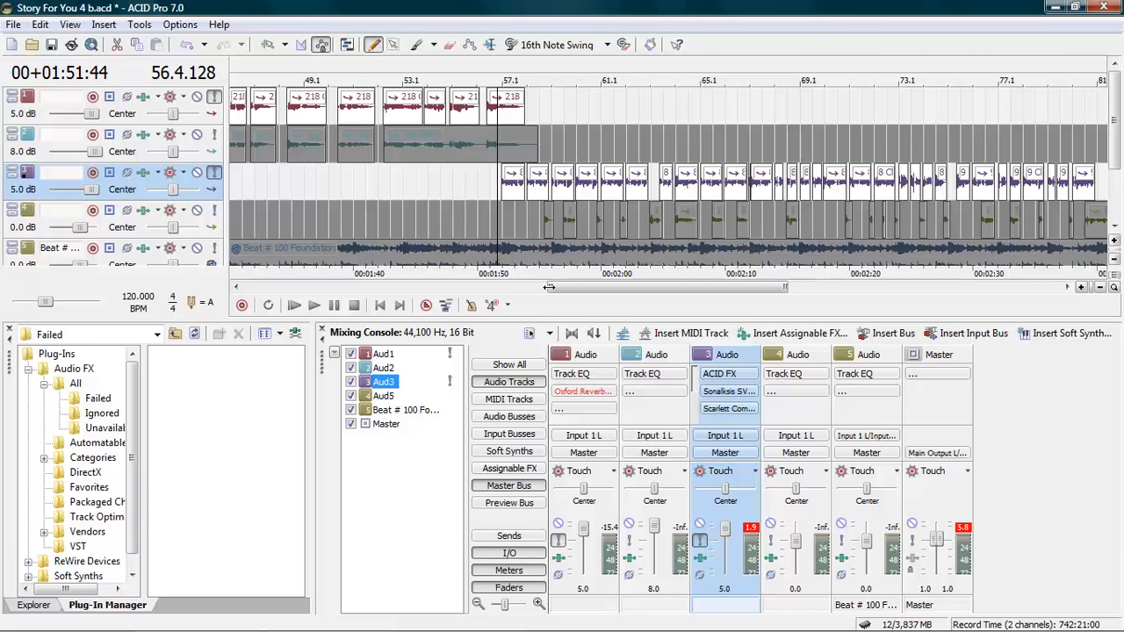
Step: Review track 3's compressor settings, play the compressed vocal while raising the Master volume to 4.0 dB, and stop playback
left_click_drag(549, 287, 564, 288)
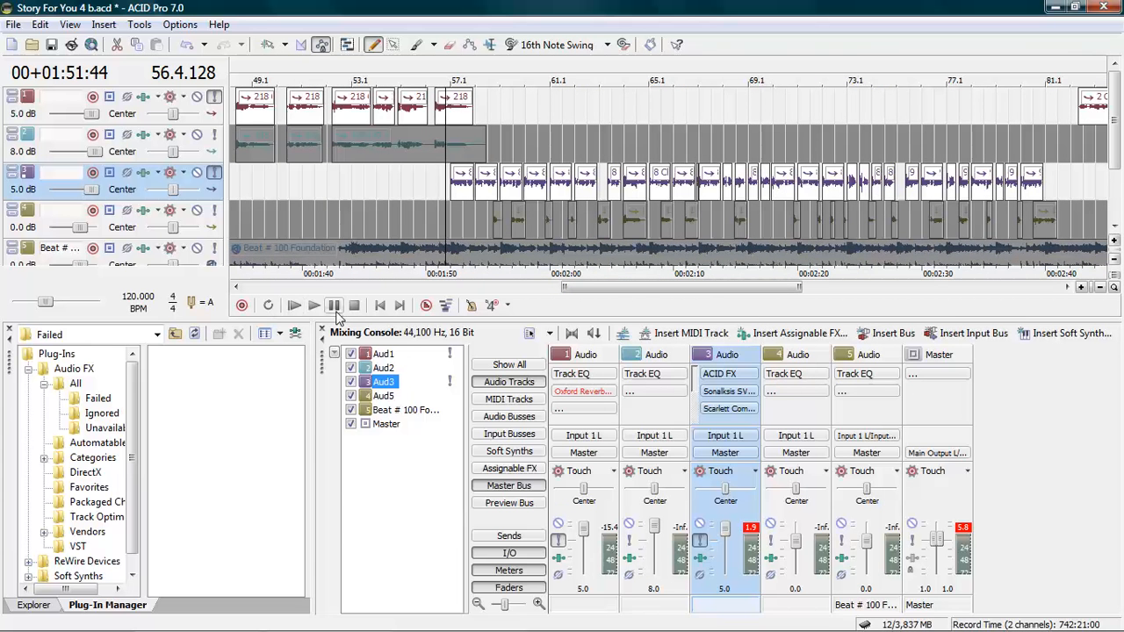
left_click(142, 173)
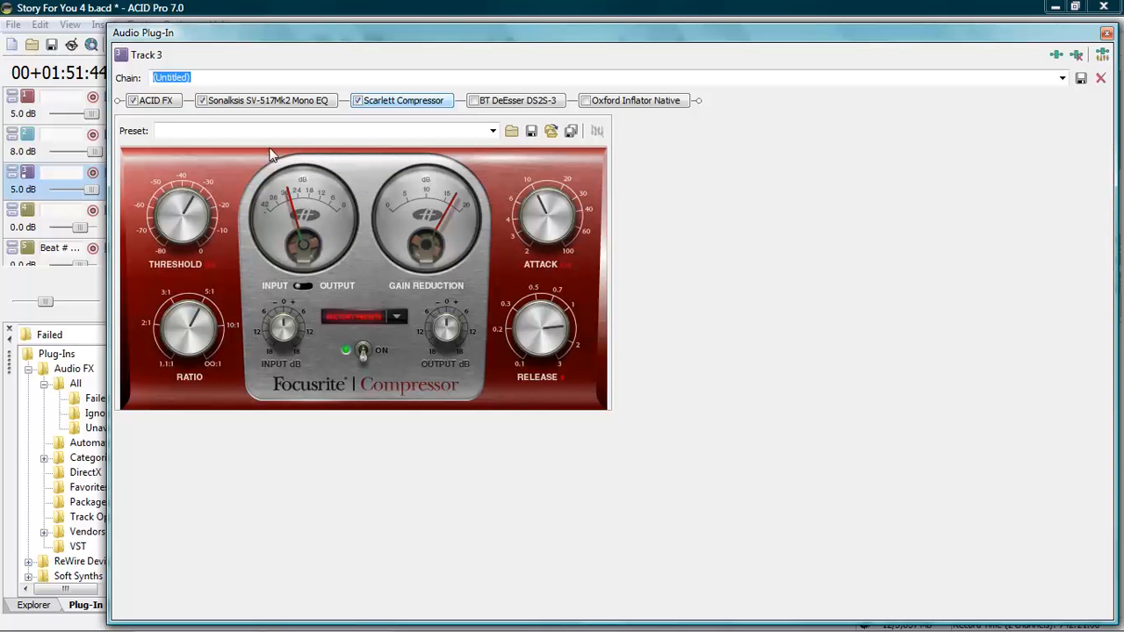
left_click(1110, 32)
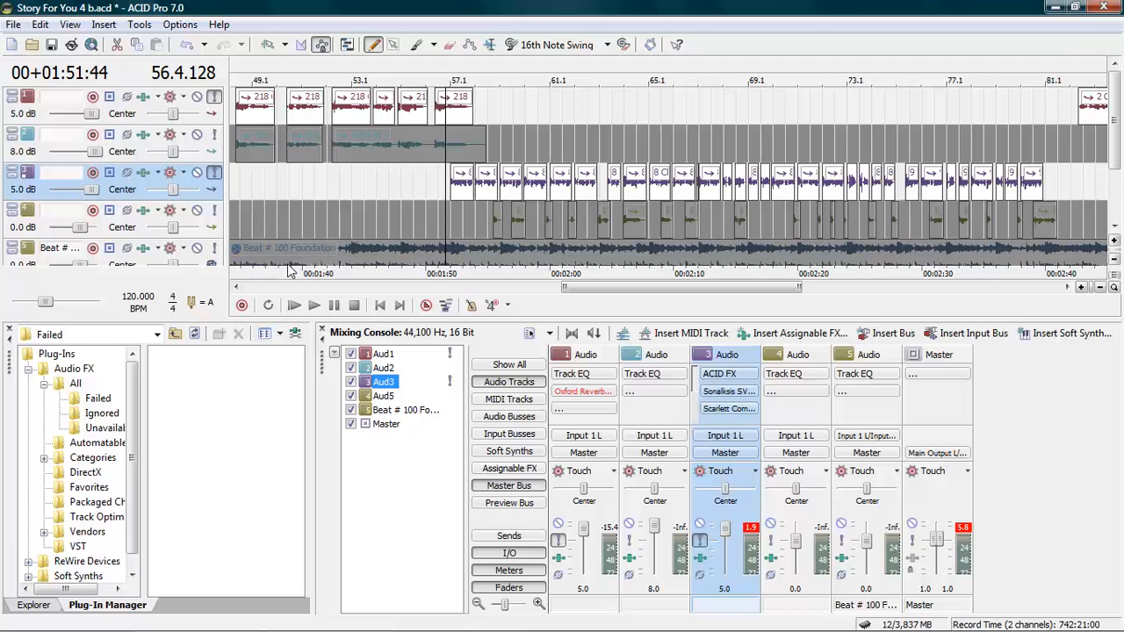
left_click(314, 306)
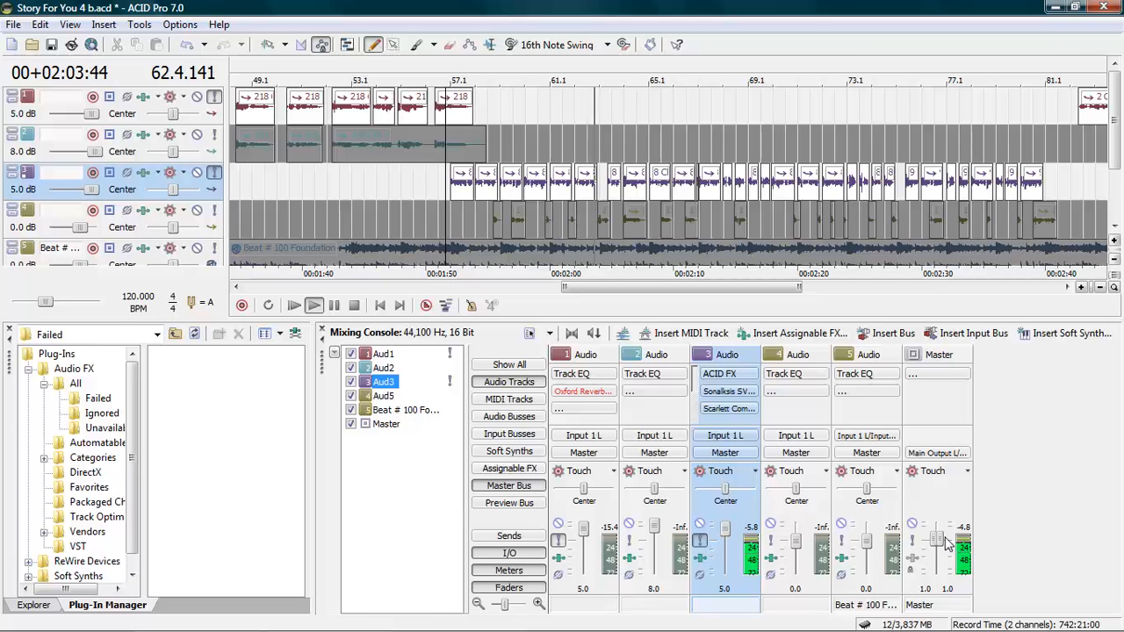
scroll(944, 538, "up", 3)
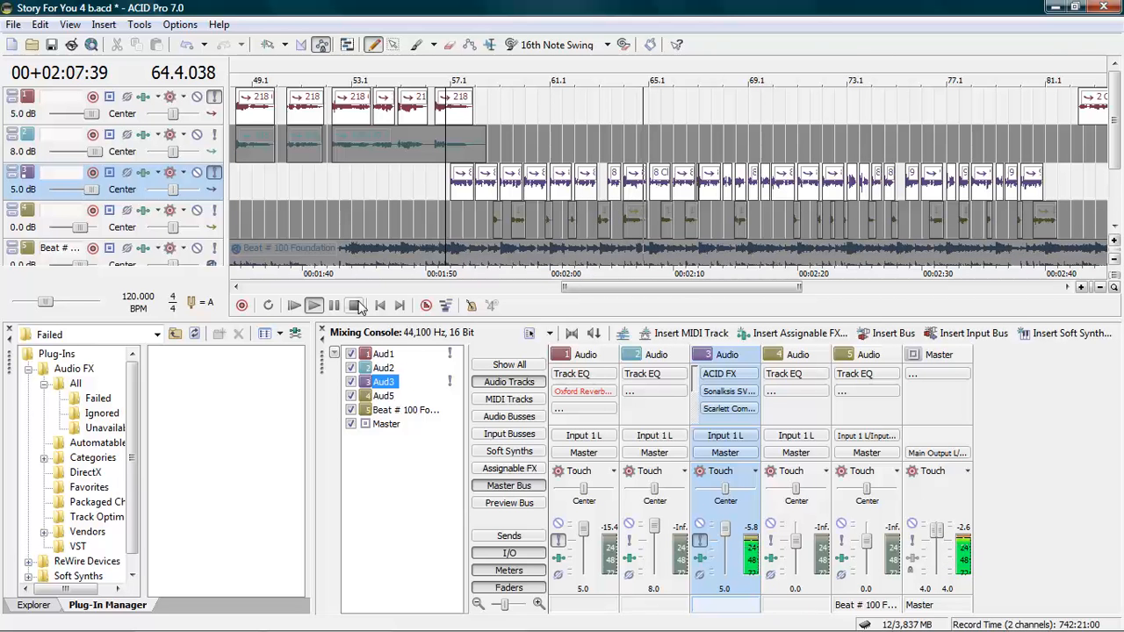
left_click(354, 305)
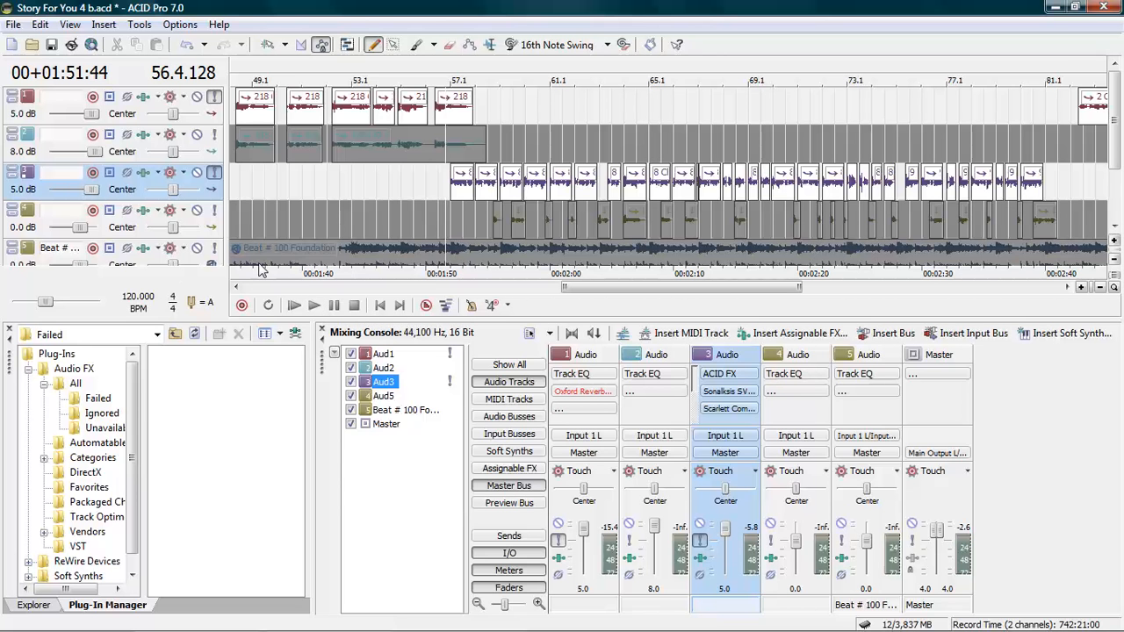
Step: Bypass the Scarlett Compressor on track 3 and play the vocal passage again to compare its levels without compression
left_click(169, 172)
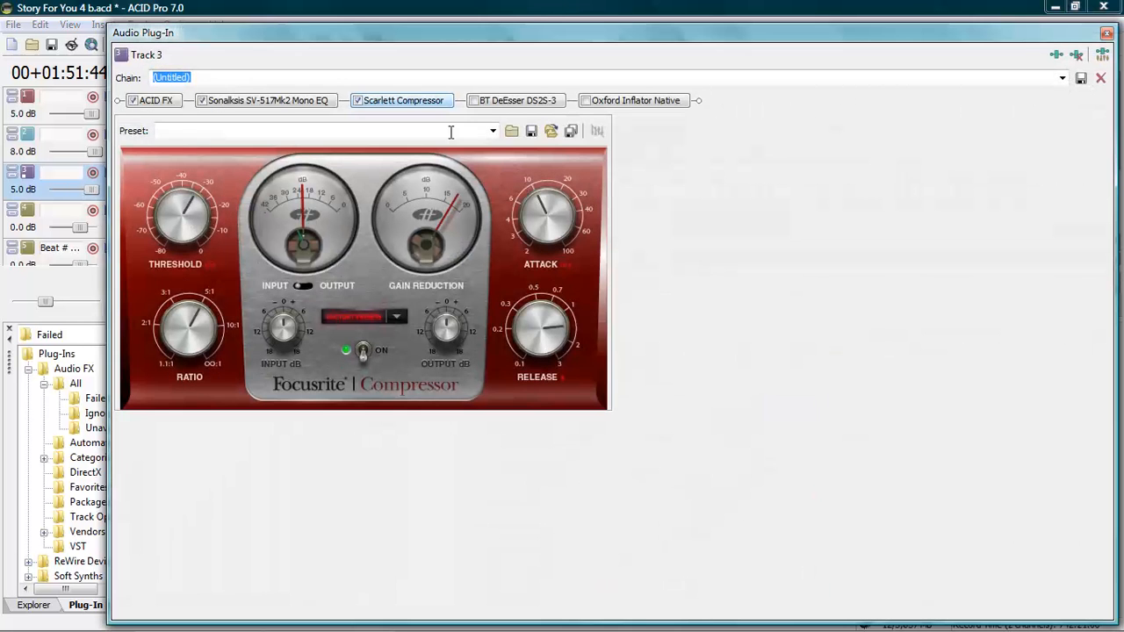
left_click(358, 100)
left_click(1108, 34)
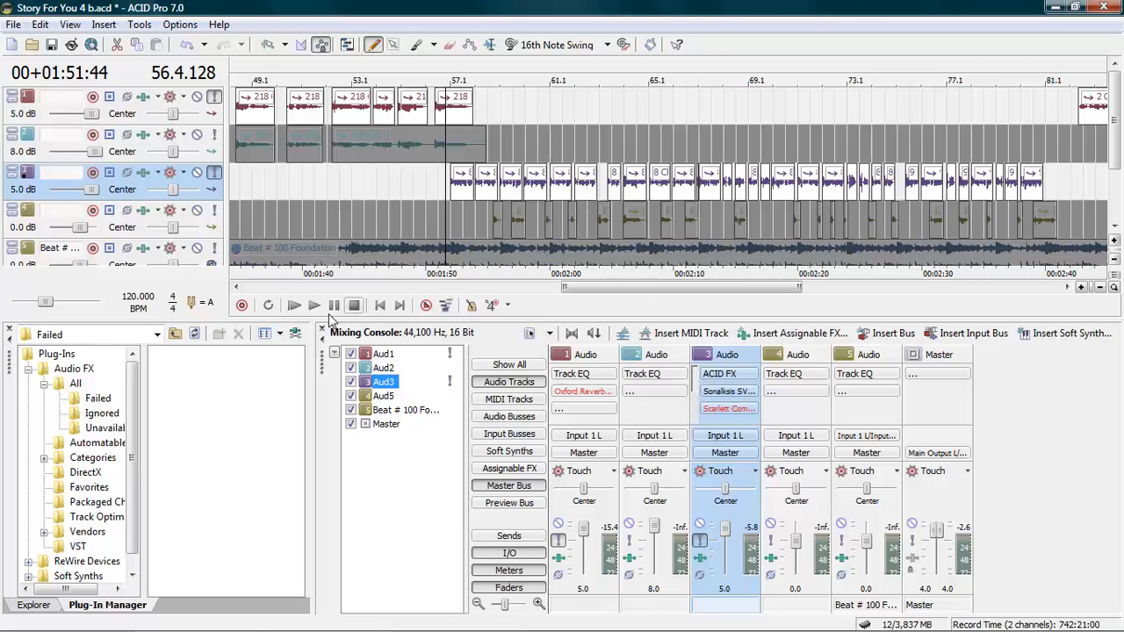
left_click(315, 307)
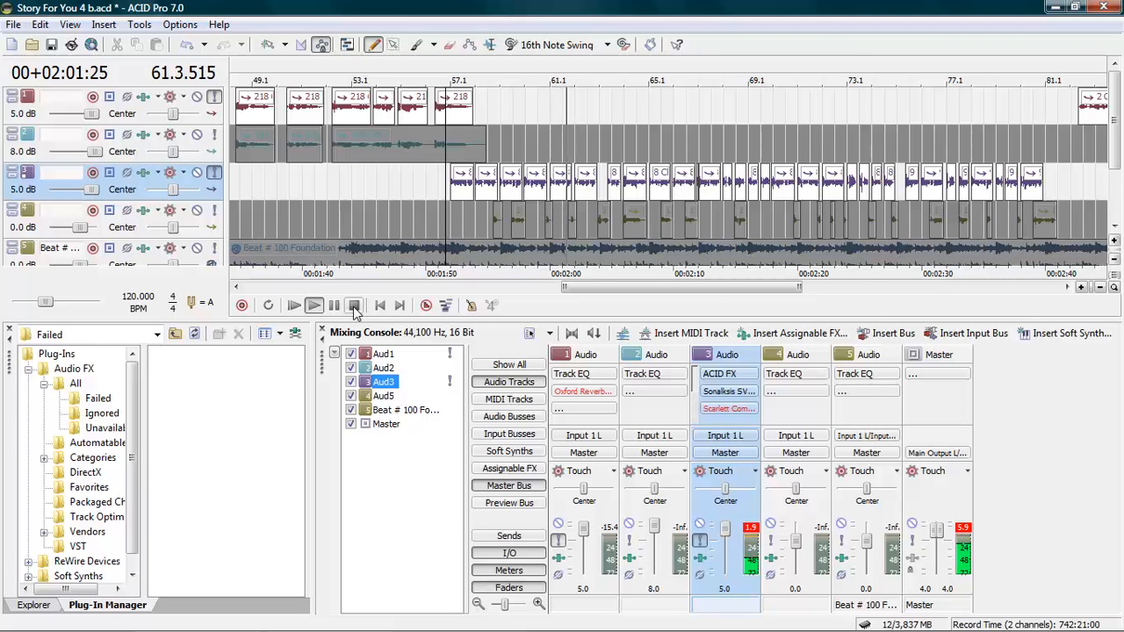
left_click(354, 307)
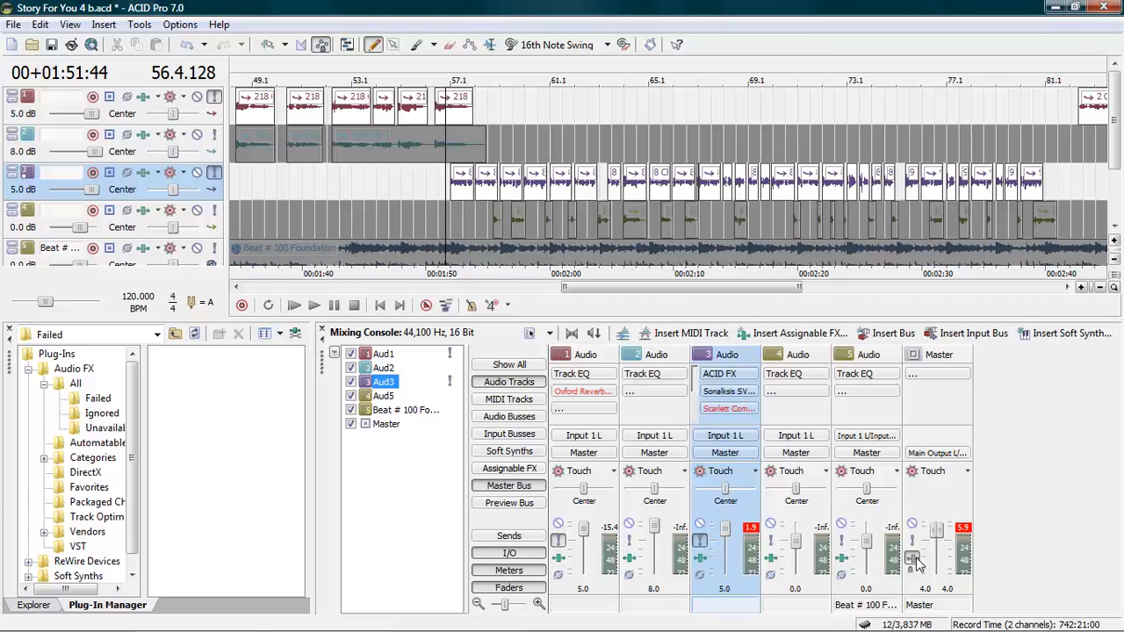
Step: Re-enable the Scarlett Compressor in track 3's effects chain
left_click(952, 376)
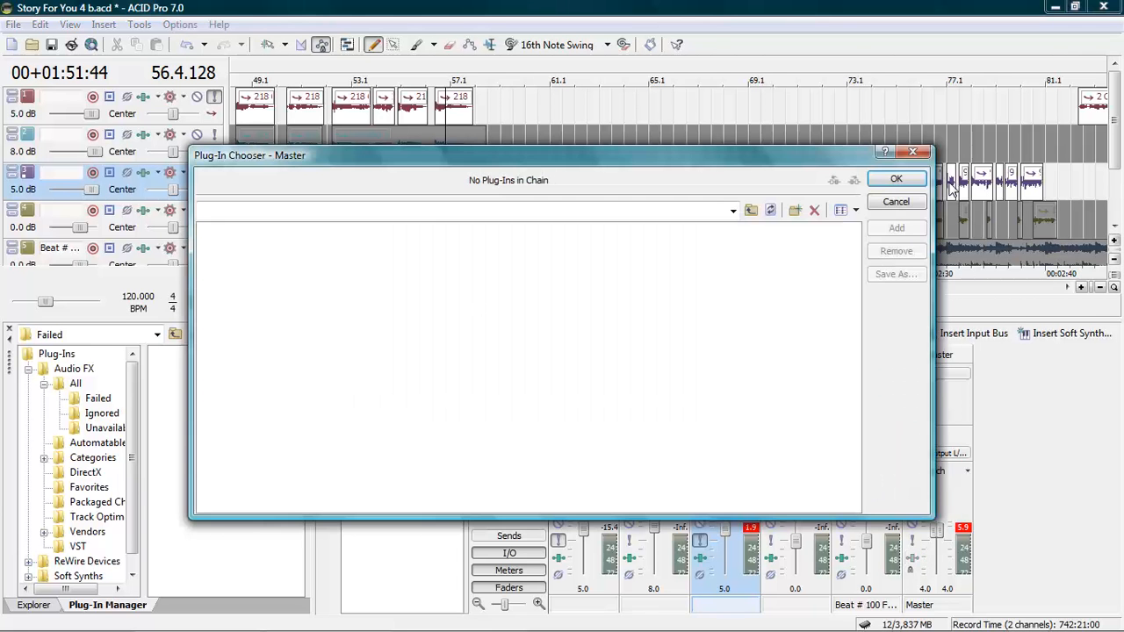
left_click(905, 154)
left_click(143, 172)
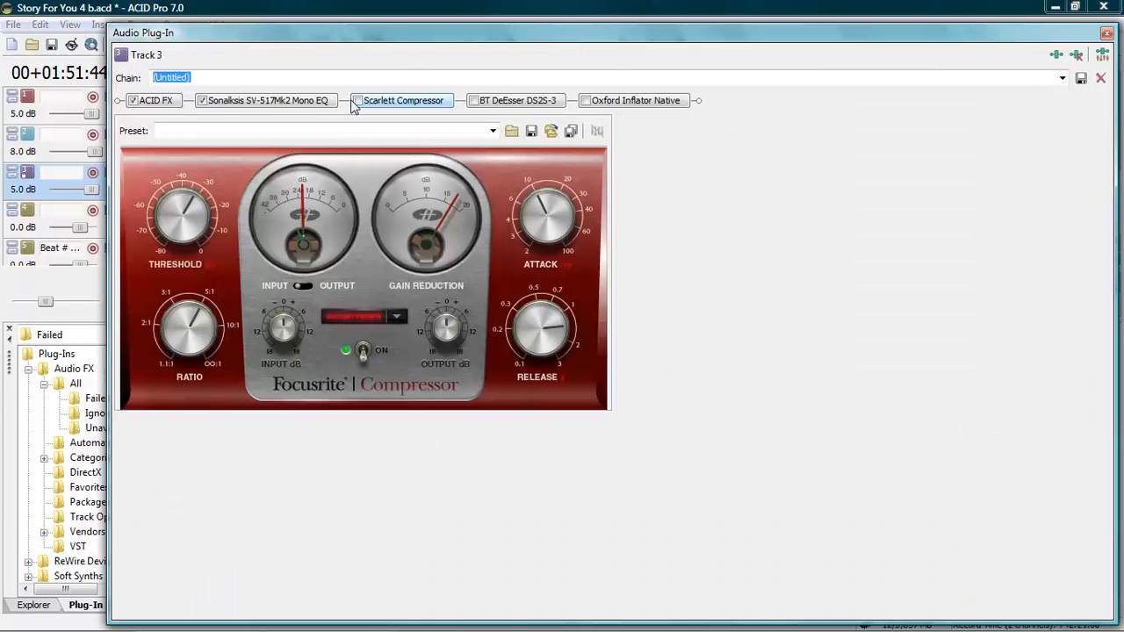
left_click(1107, 32)
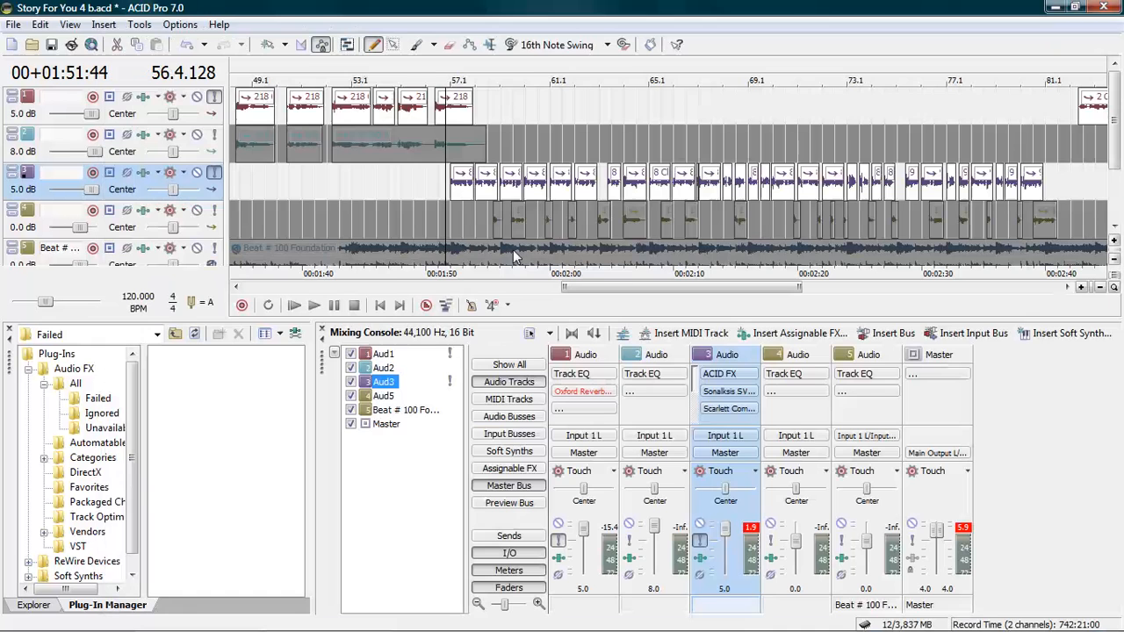
Step: Play the compressed vocal, raise the Master volume to 5.0 dB, and stop playback
left_click(318, 305)
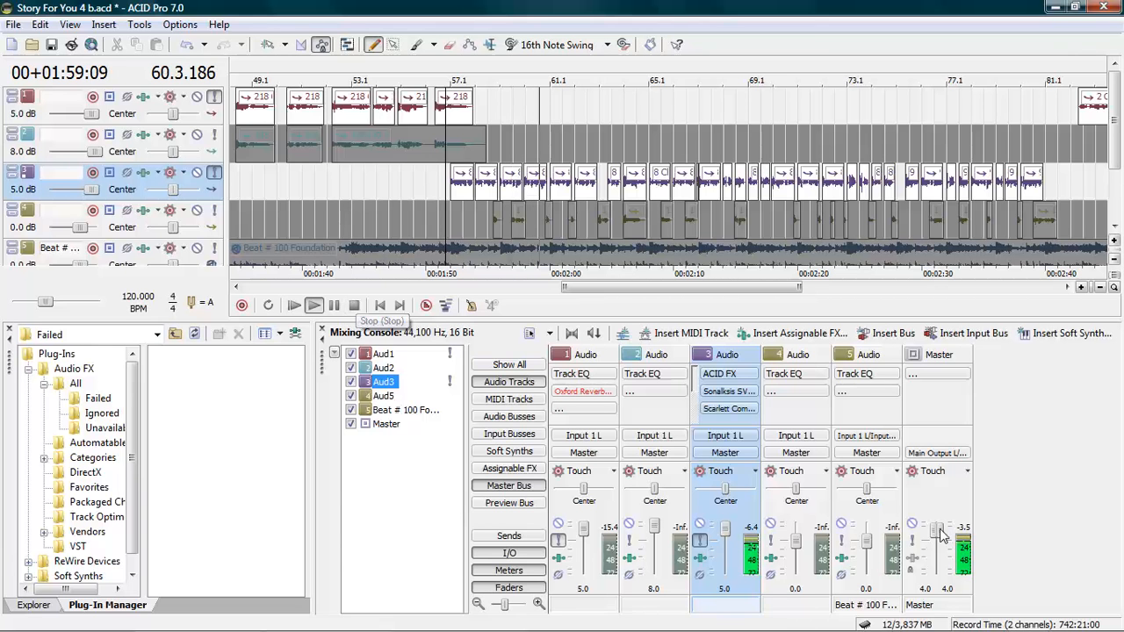
left_click_drag(941, 530, 939, 529)
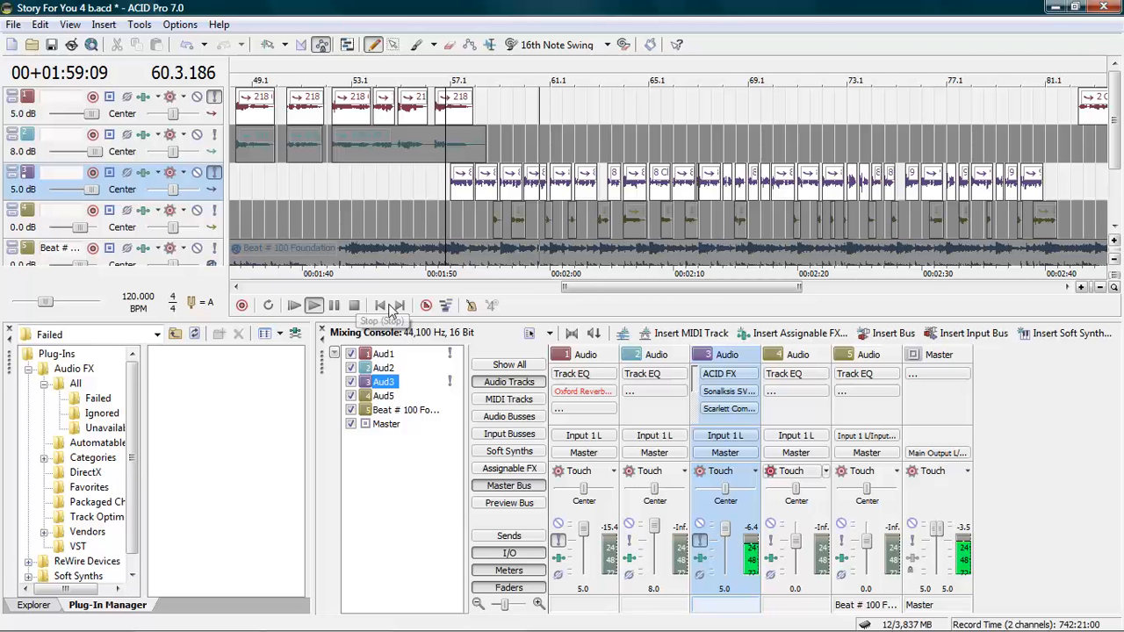
left_click(355, 305)
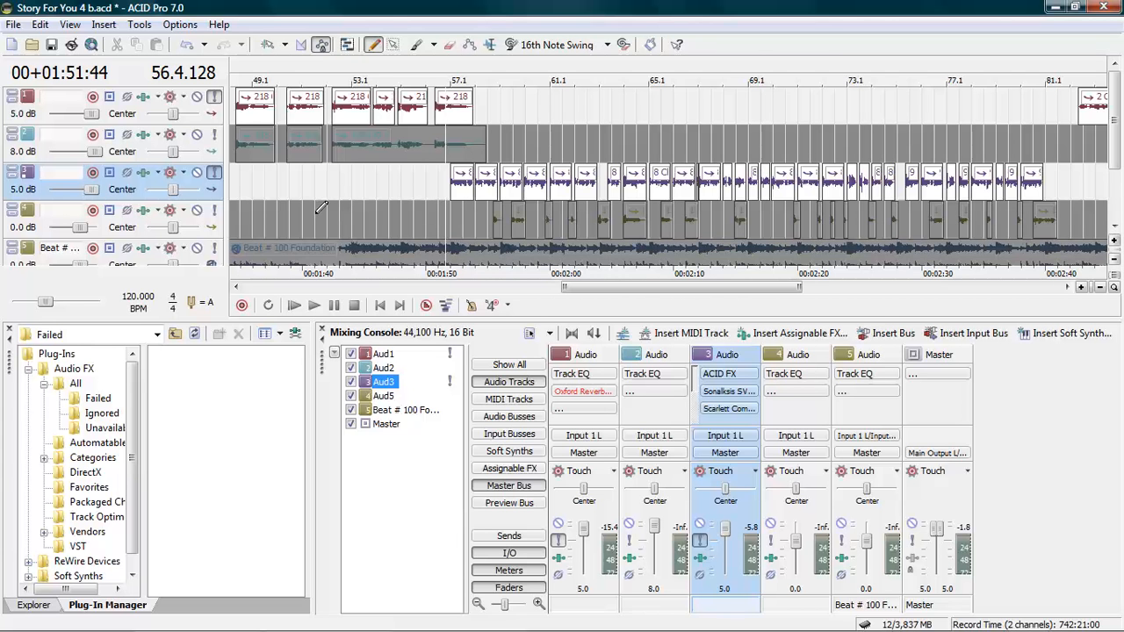
Step: Solo the beat track with the vocals and raise track 3's volume to 8.0 dB during playback
left_click(214, 248)
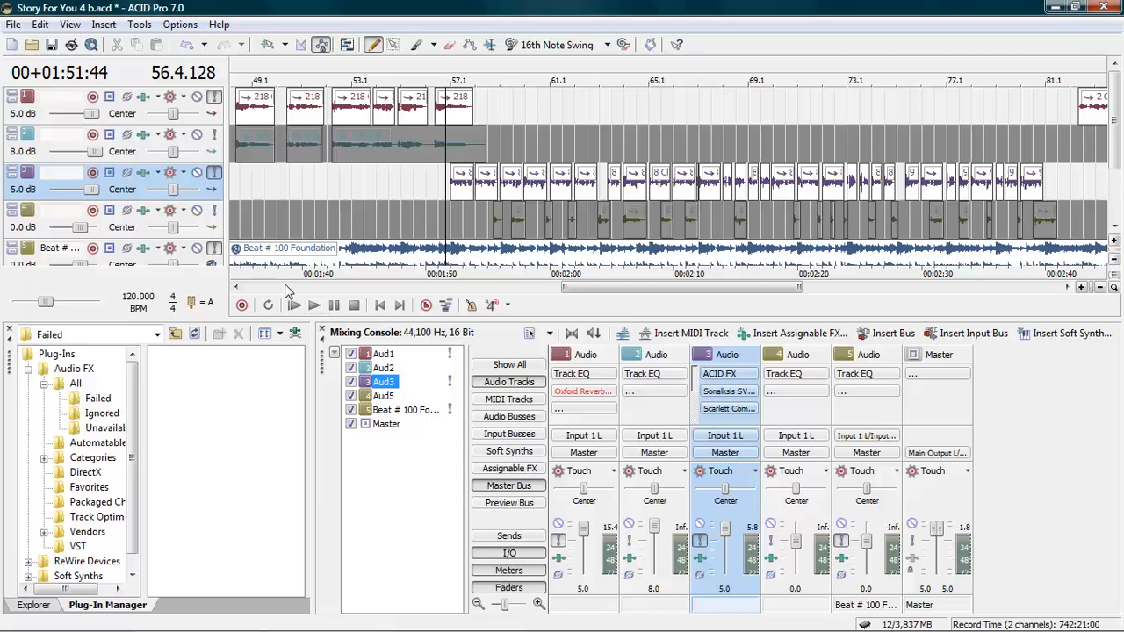
left_click(313, 304)
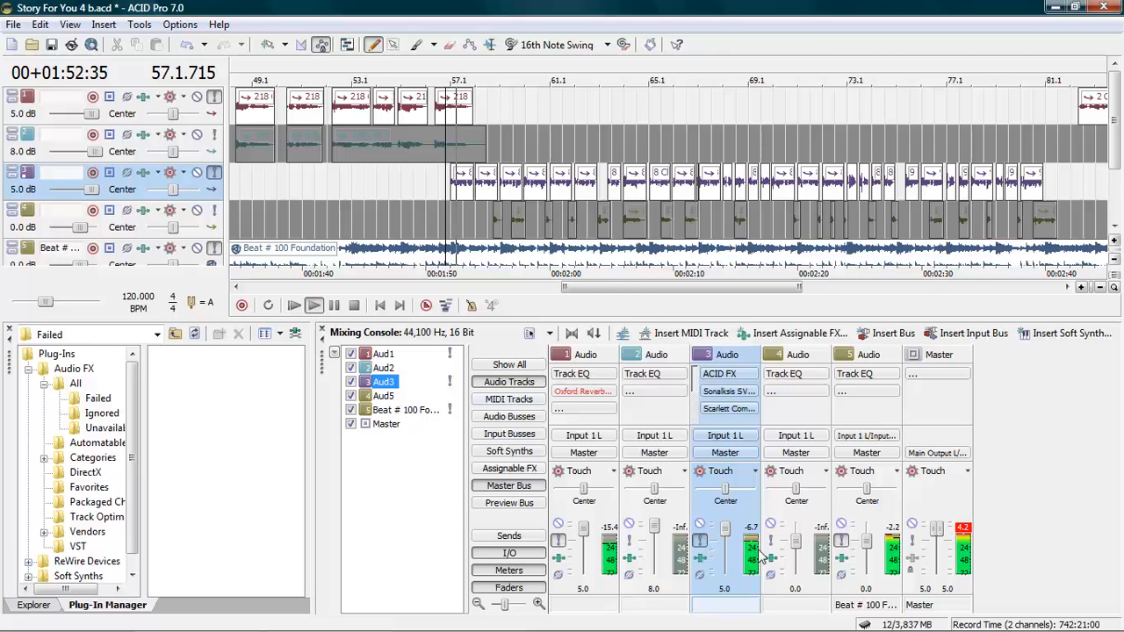
scroll(91, 194, "up", 1)
scroll(91, 194, "up", 2)
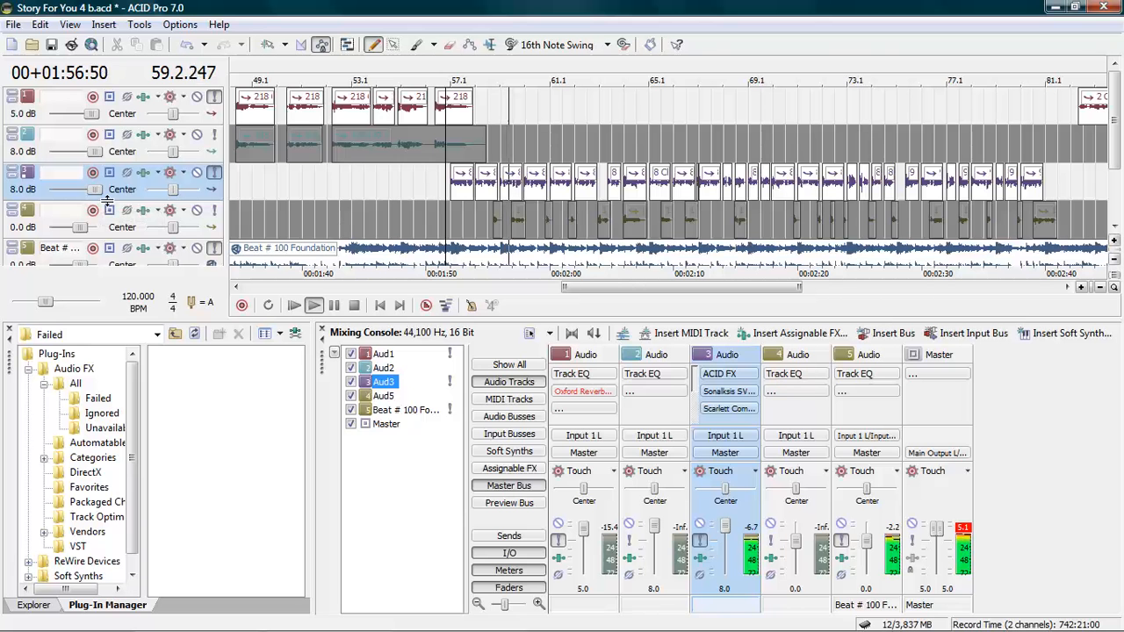
Step: Lower the beat track's volume to -2.0 dB while listening to the mix, and stop playback
scroll(94, 268, "down", 1)
scroll(94, 268, "down", 1)
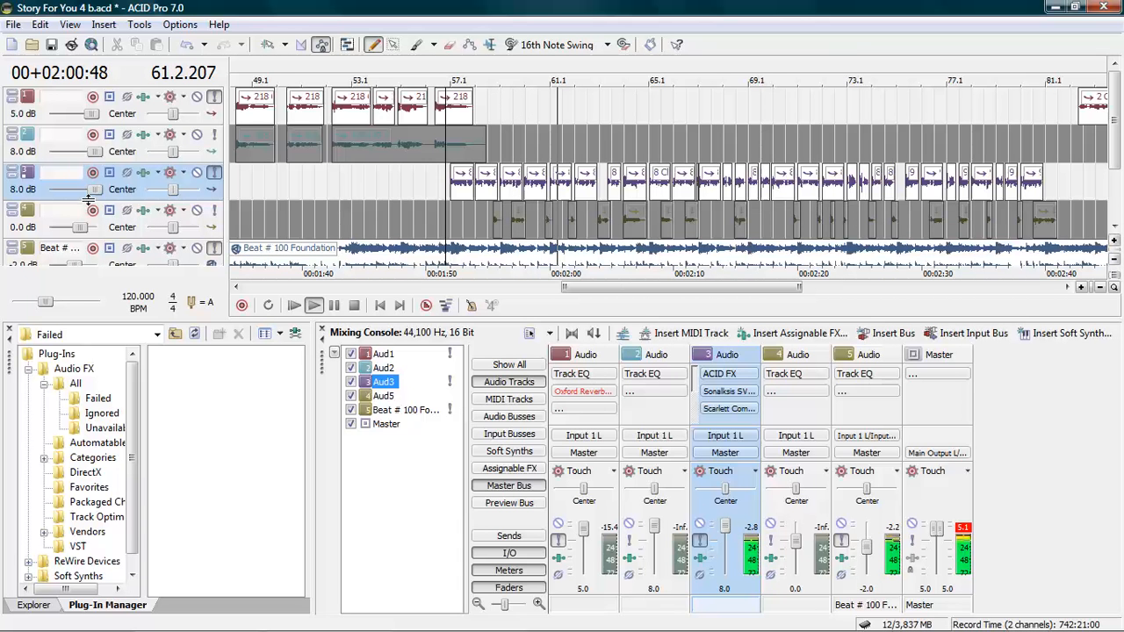
scroll(89, 197, "down", 1)
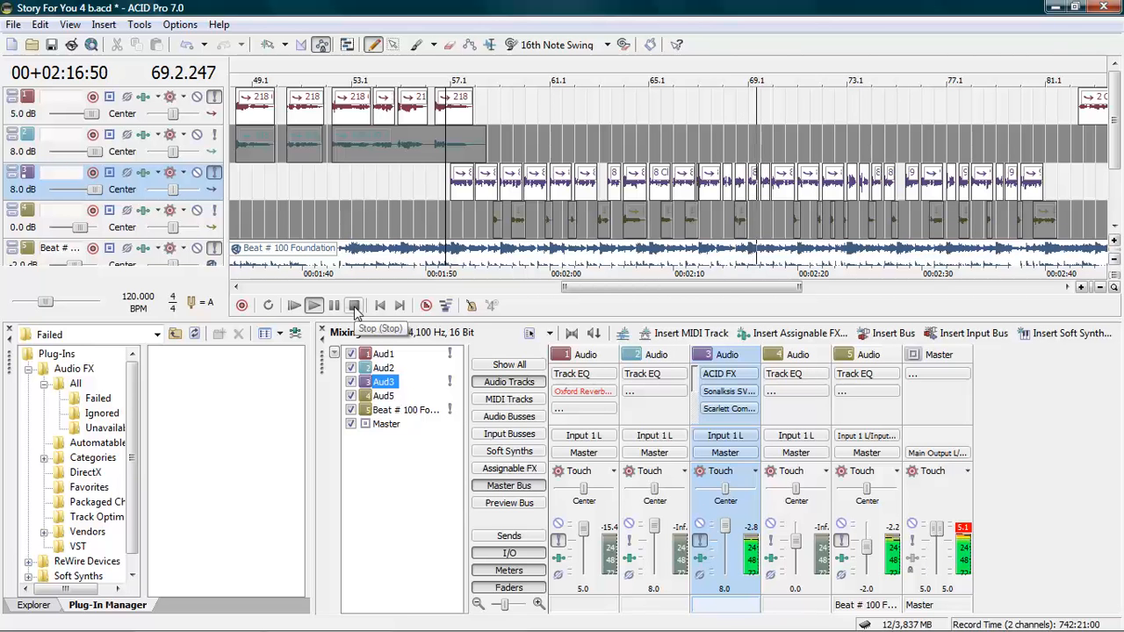
left_click(356, 312)
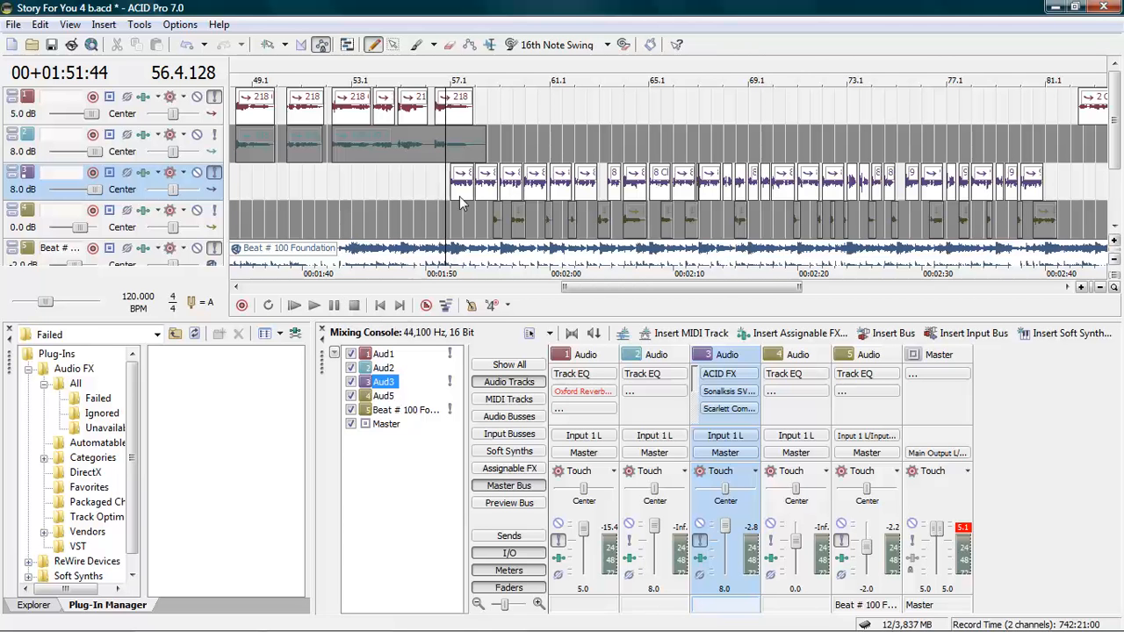
Step: Enable the BT DeEsser DS2S-3 in track 3's effects chain and turn on its Listen mode
left_click(145, 174)
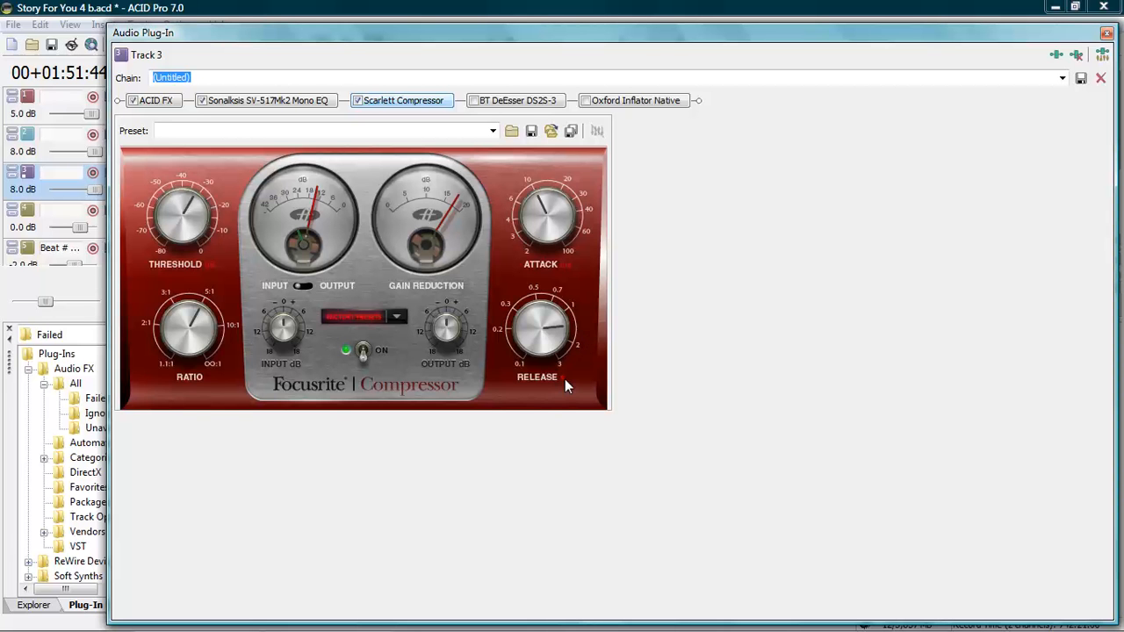
left_click(515, 103)
left_click(475, 100)
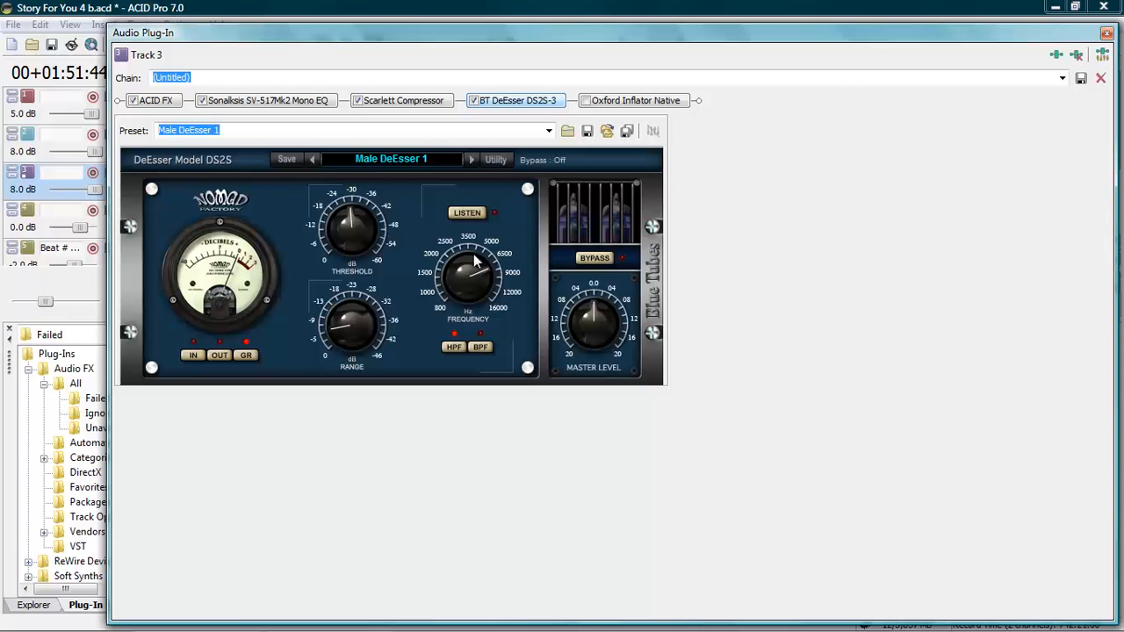
left_click(349, 209)
left_click(465, 215)
left_click(1106, 33)
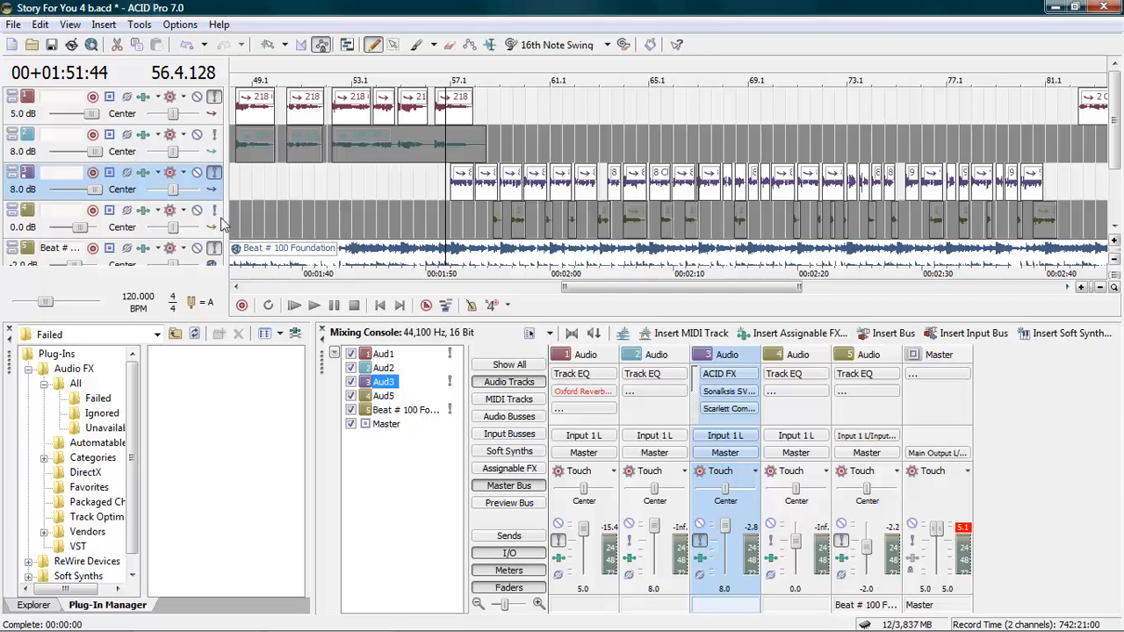
Step: Play the vocals without the beat, sweep the de-esser's frequency to 7332.98 Hz, and turn off Listen mode
left_click(315, 306)
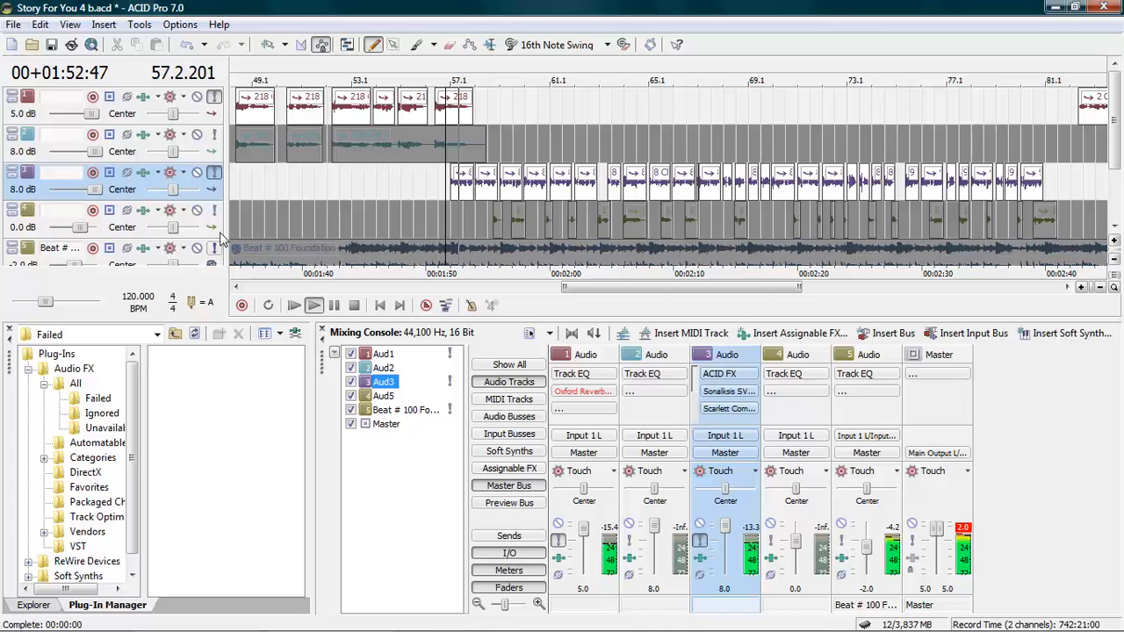
left_click(143, 175)
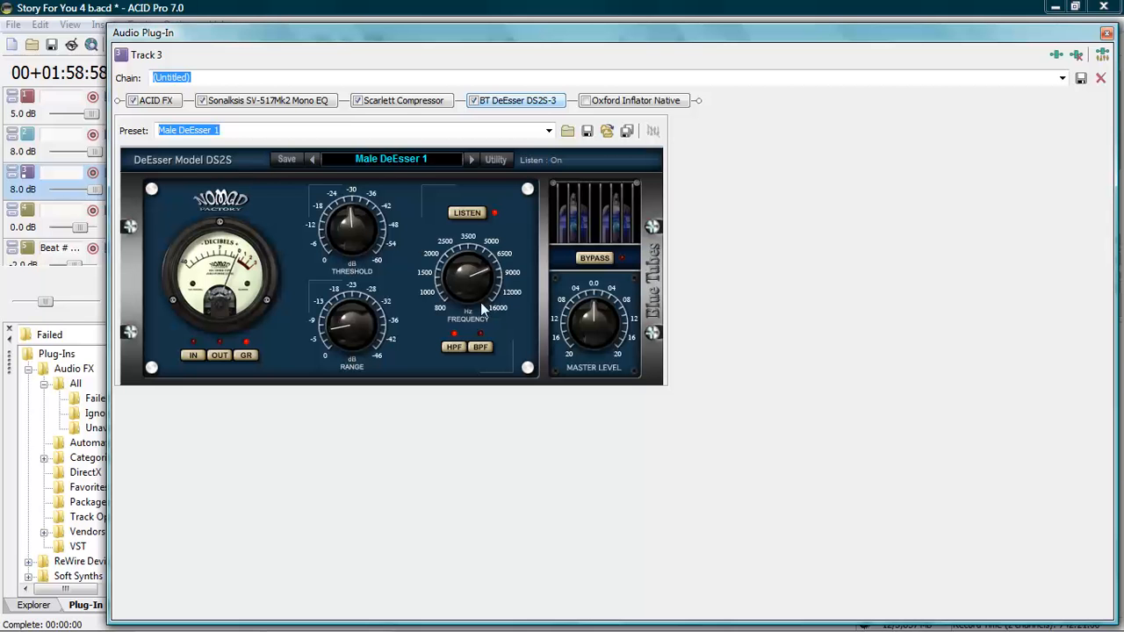
left_click(477, 268)
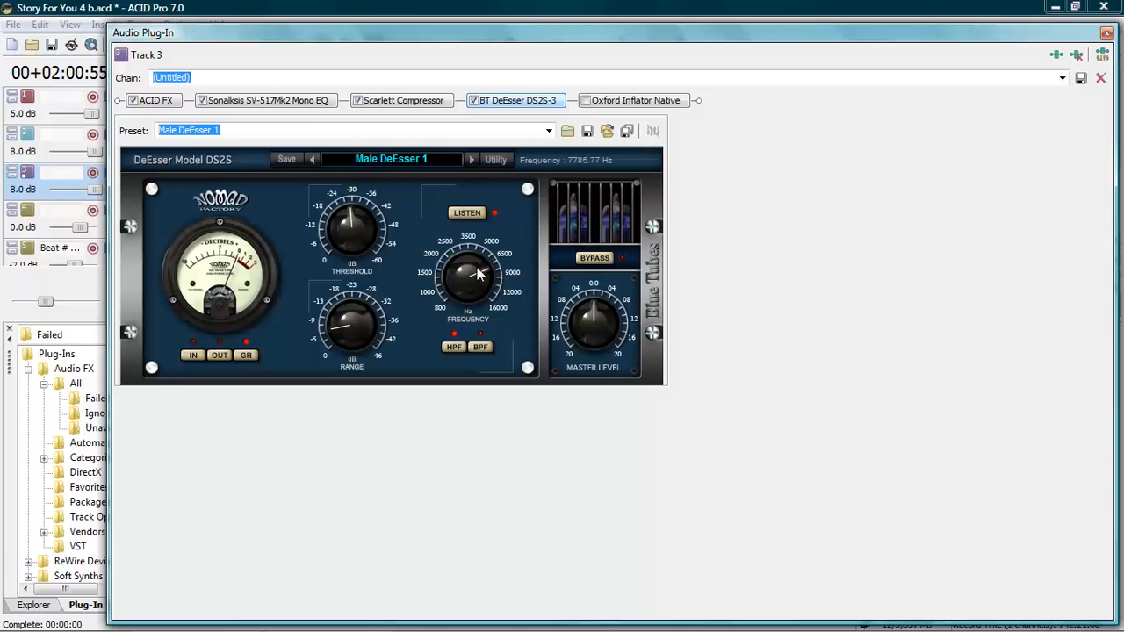
left_click_drag(478, 271, 479, 254)
left_click_drag(480, 257, 473, 226)
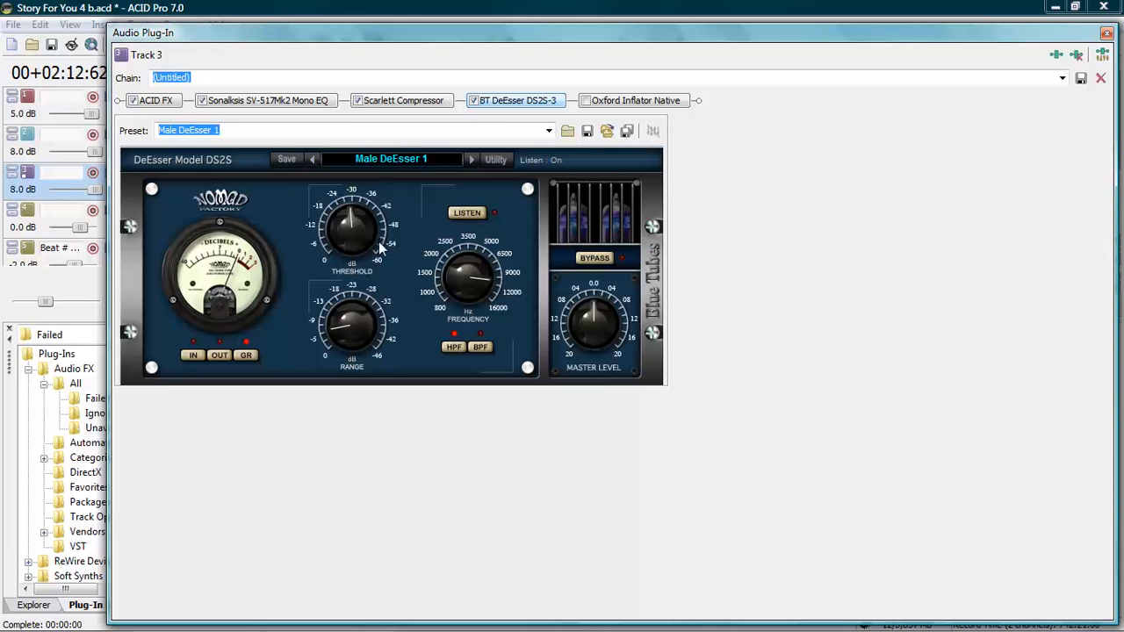
mouse_move(467, 266)
left_mouse_down()
mouse_move(463, 289)
mouse_move(459, 279)
left_mouse_up()
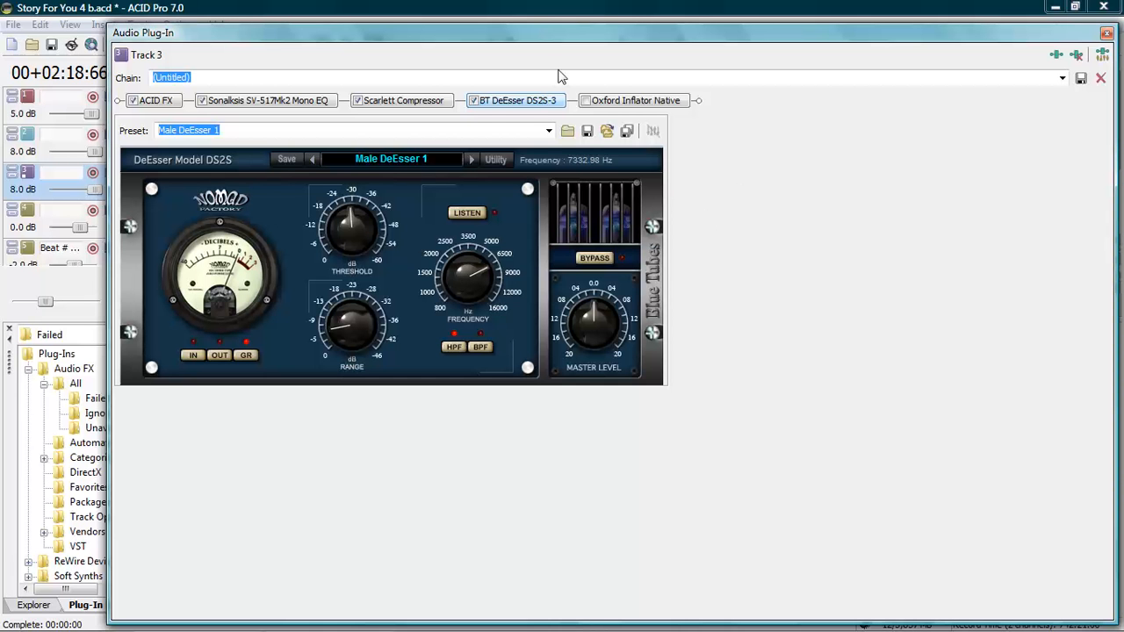
Step: Toggle the BT DeEsser during playback to compare the vocal with and without it, and stop playback
left_click(473, 101)
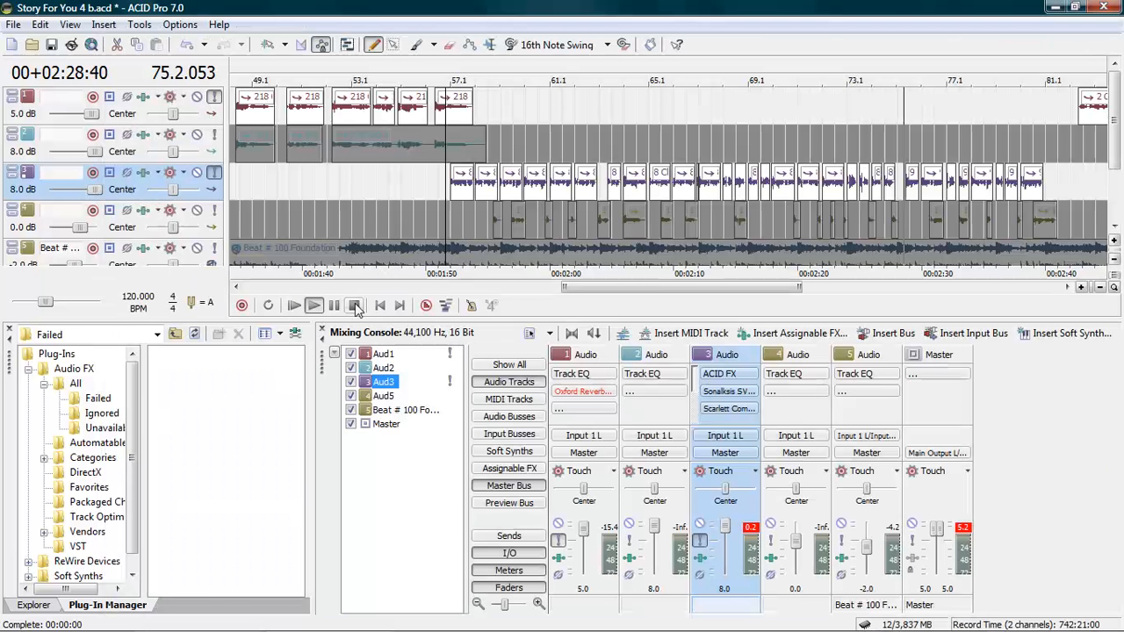
left_click(354, 304)
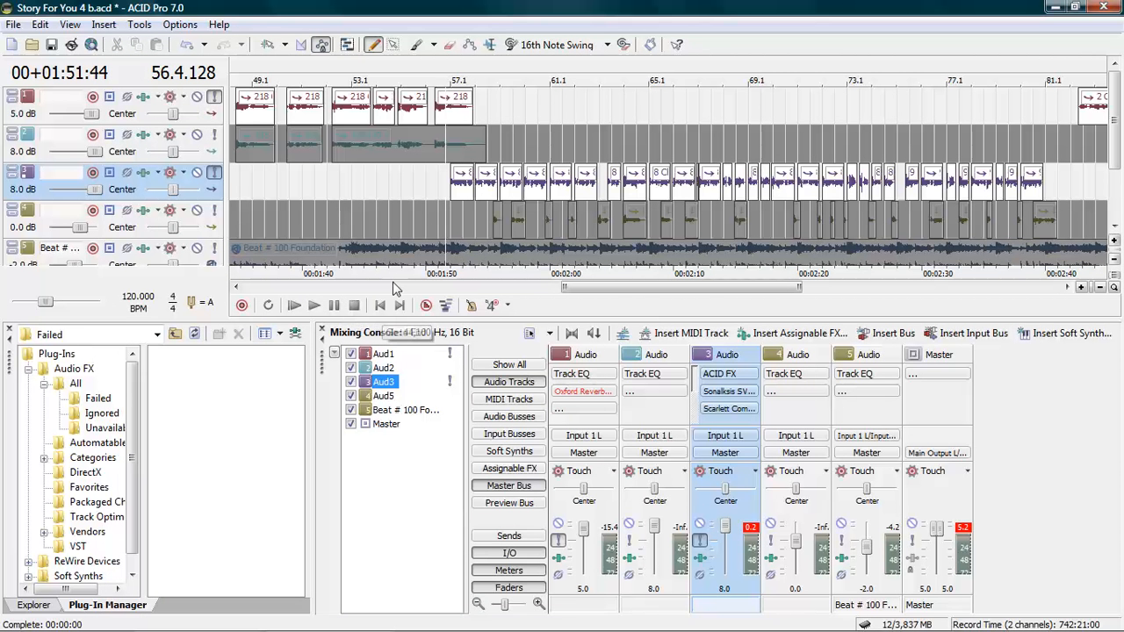
Step: Set the de-esser's frequency to 7785.77 Hz and check its range setting
left_click(143, 174)
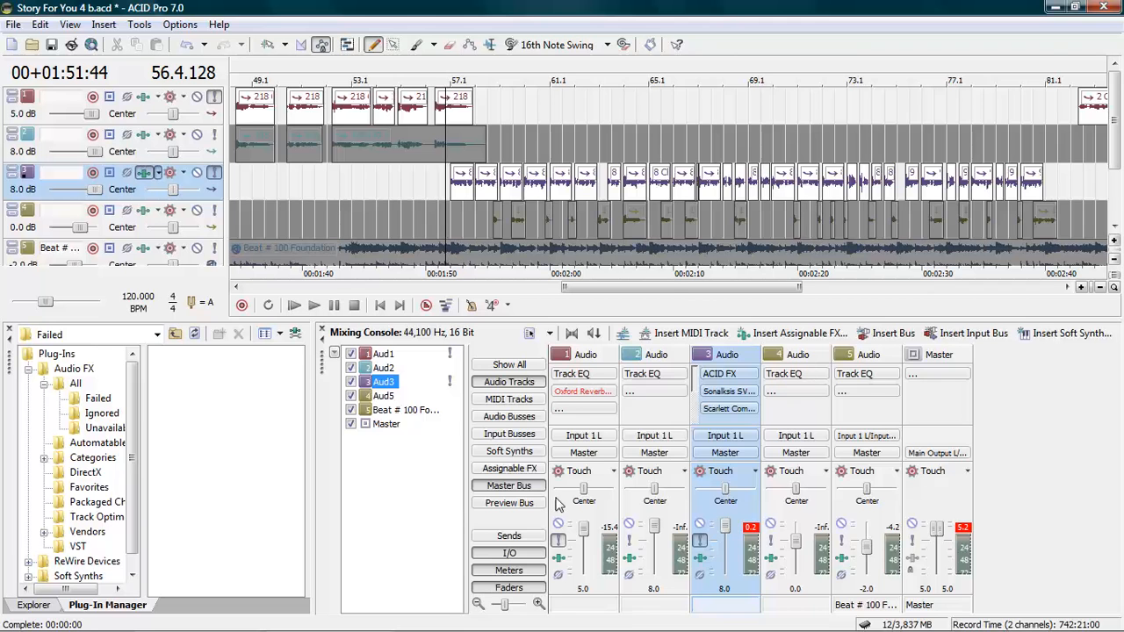
left_click(487, 270)
scroll(488, 274, "up", 1)
scroll(488, 274, "up", 2)
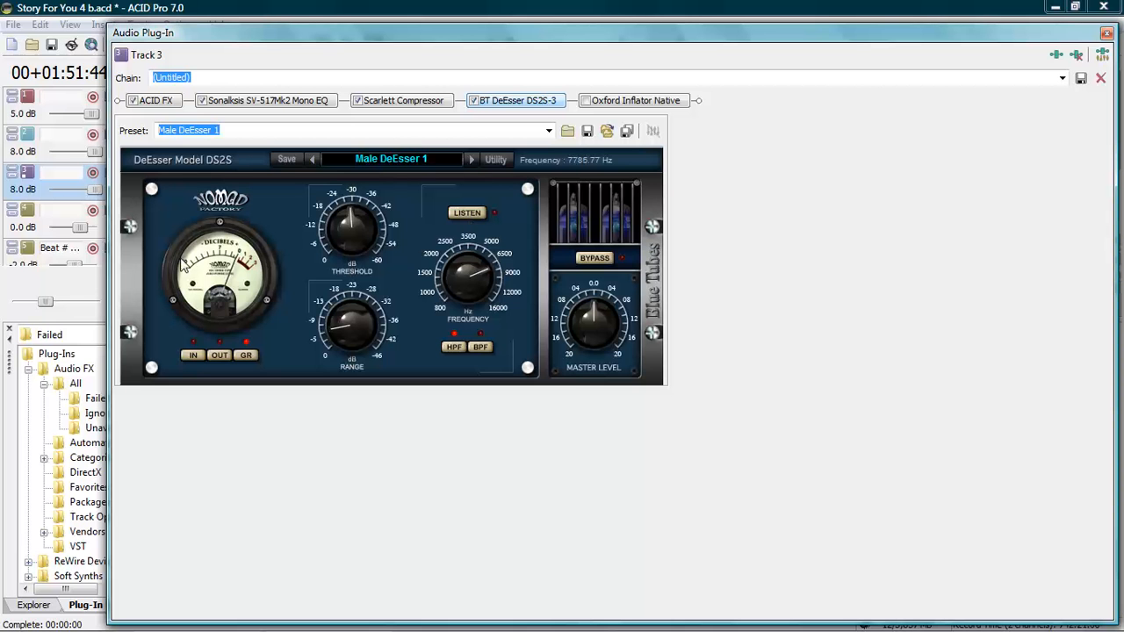
left_click(345, 332)
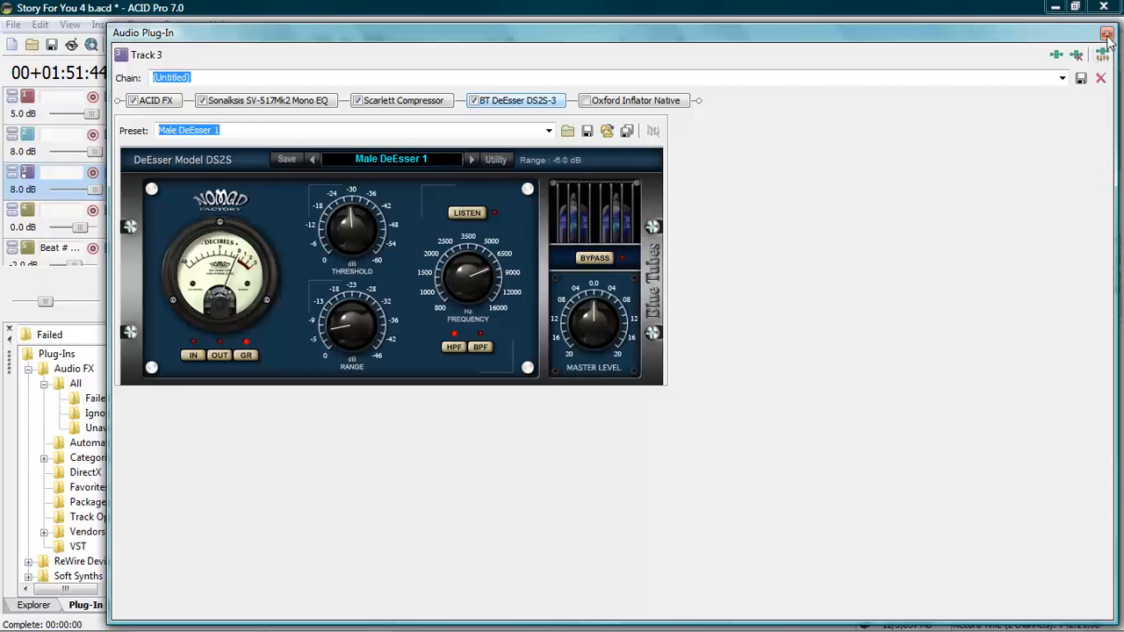
Step: Browse the de-esser's female vocal presets, return to the Male DeEsser 1 preset, and close track 3's effects chain
left_click(473, 159)
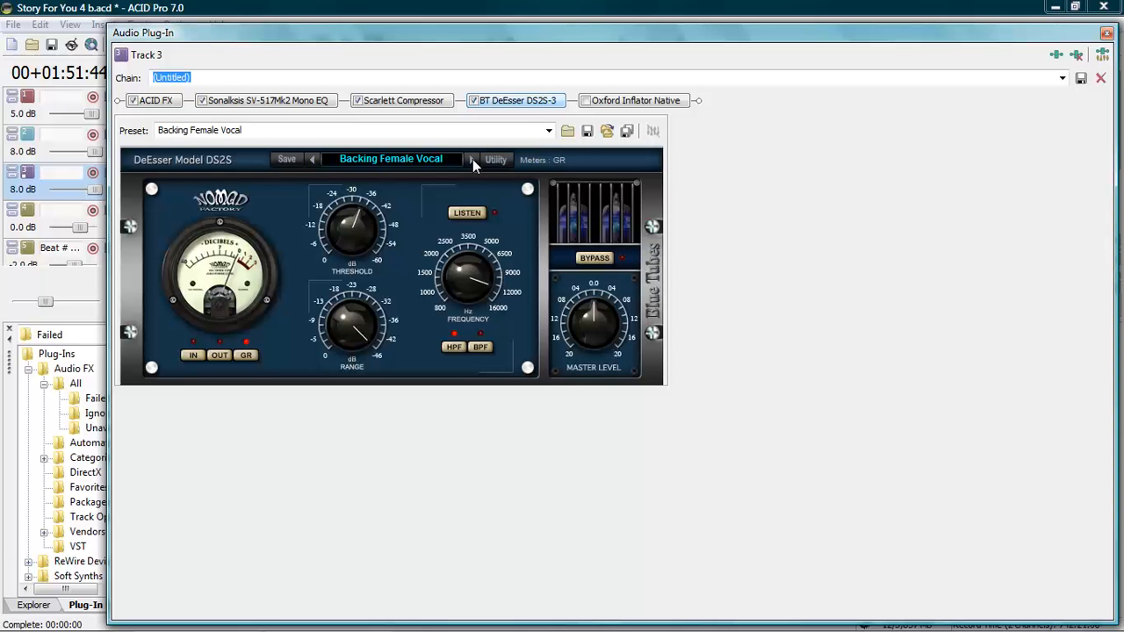
left_click(473, 159)
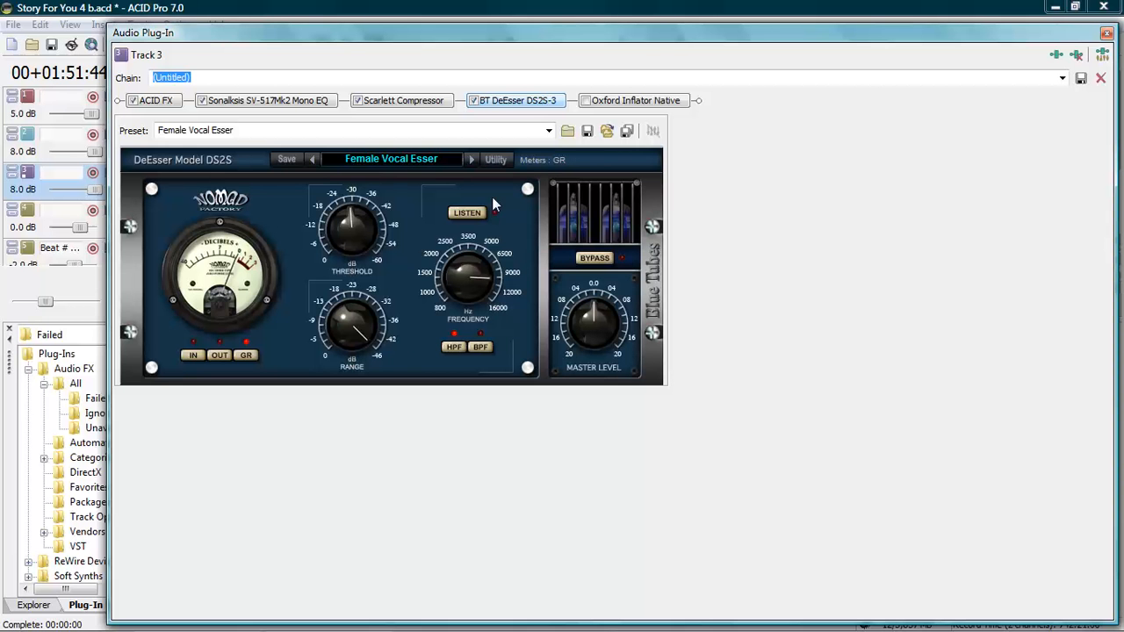
left_click(311, 159)
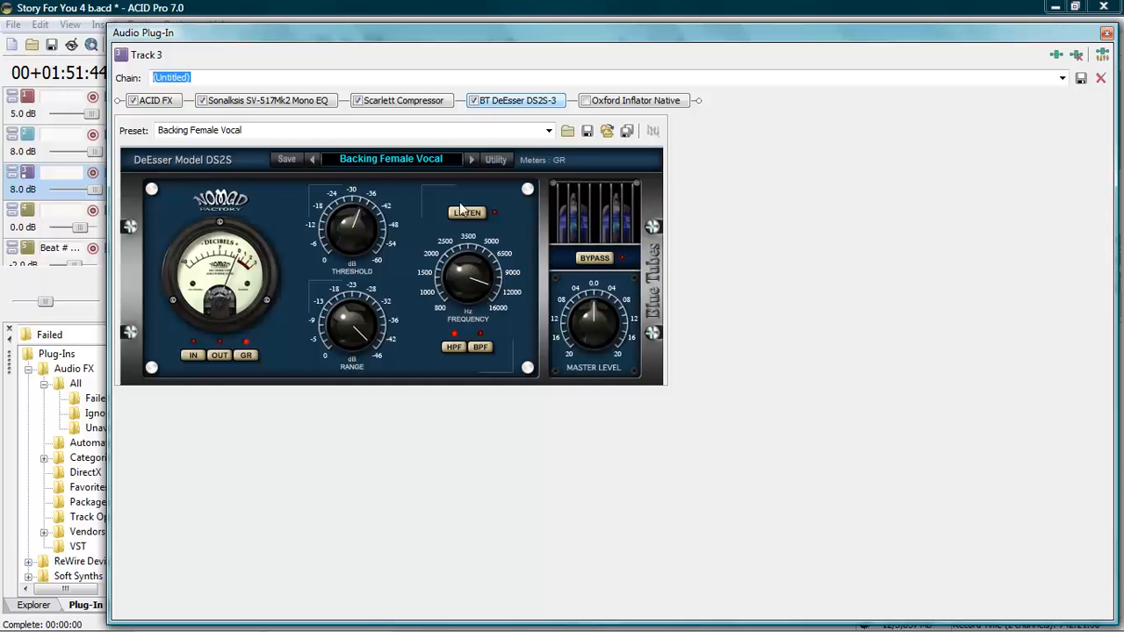
left_click(311, 159)
left_click(312, 159)
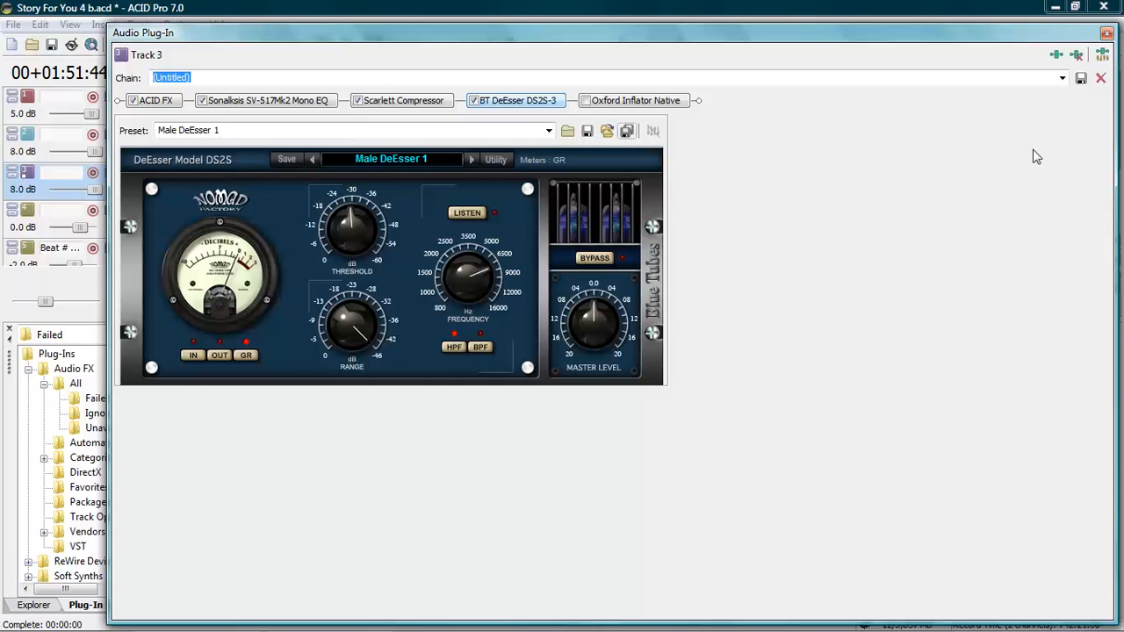
left_click(1107, 34)
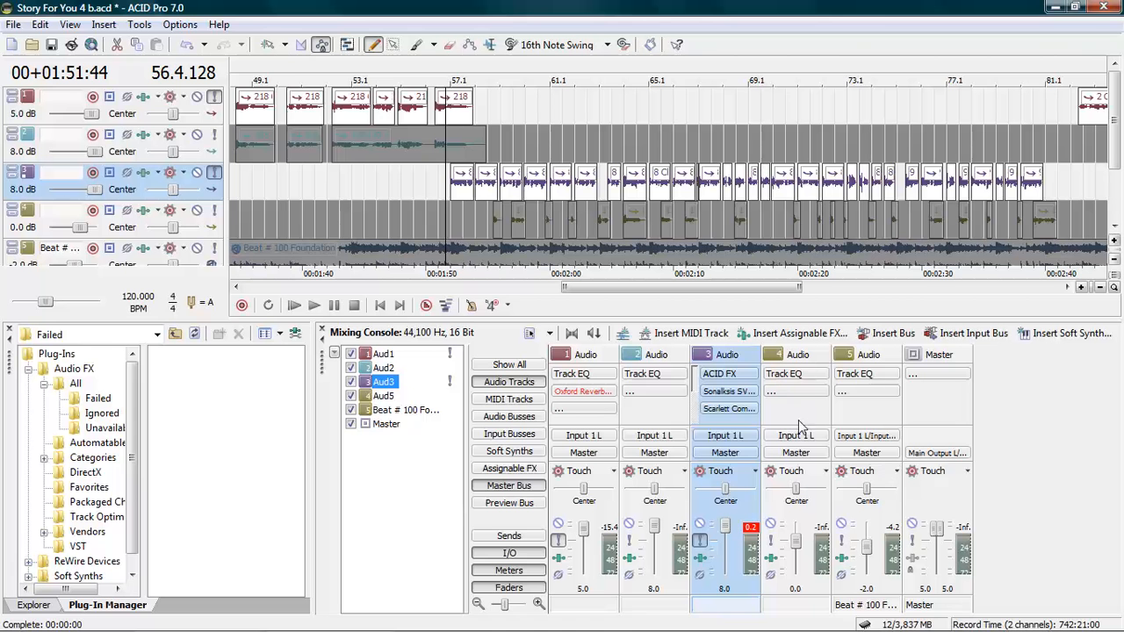
Step: Solo the beat track with the vocals again and lower the Master volume to 4.0 dB during playback
left_click(213, 248)
left_click(315, 308)
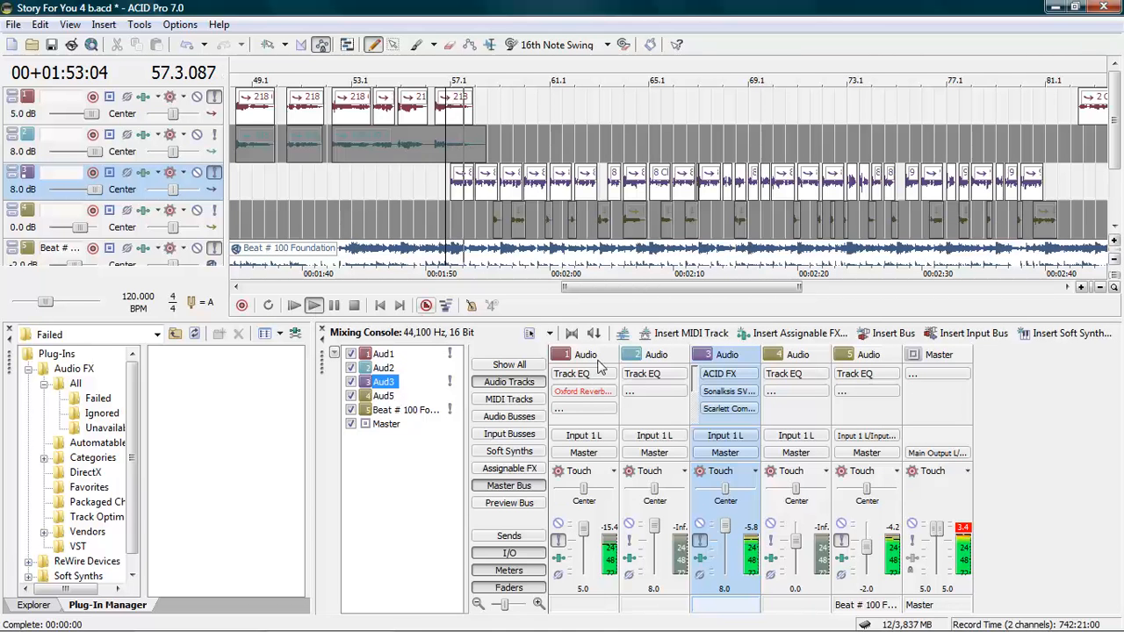
scroll(939, 531, "down", 3)
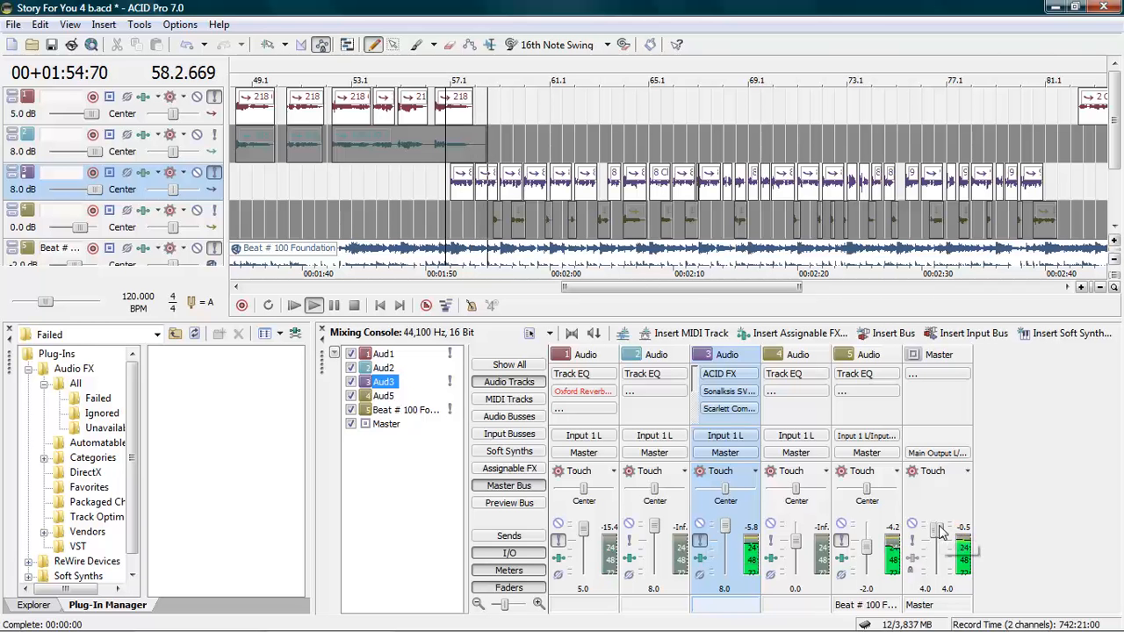